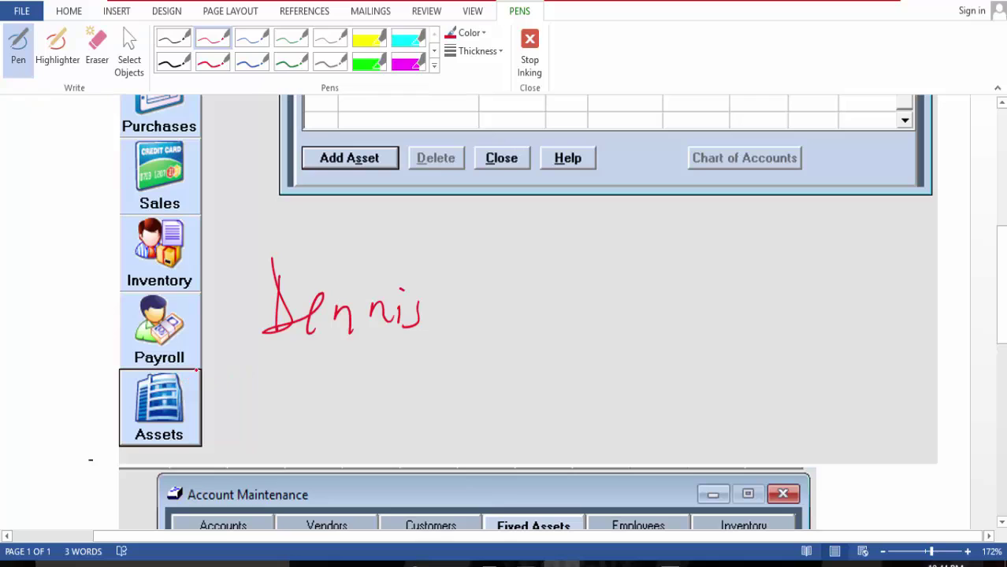
# Circle the Assets icon in the accounting screenshot and scroll toward the Fixed Assets screenshot
pyautogui.moveTo(197, 369)
pyautogui.mouseDown()
pyautogui.moveTo(115, 394)
pyautogui.moveTo(207, 377)
pyautogui.moveTo(177, 367)
pyautogui.mouseUp()
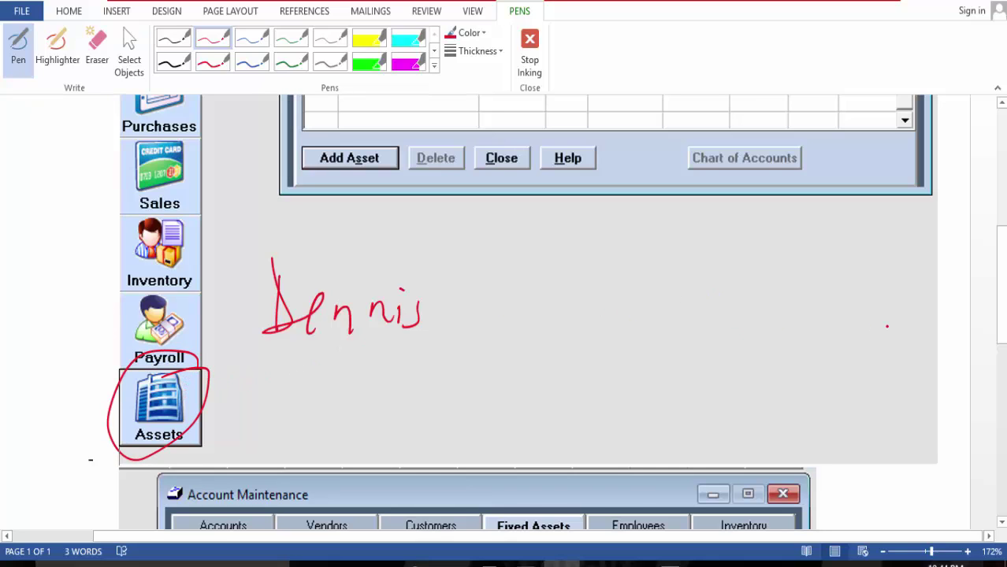
pyautogui.moveTo(786, 314); pyautogui.dragTo(809, 311)
pyautogui.moveTo(999, 317); pyautogui.dragTo(1004, 241)
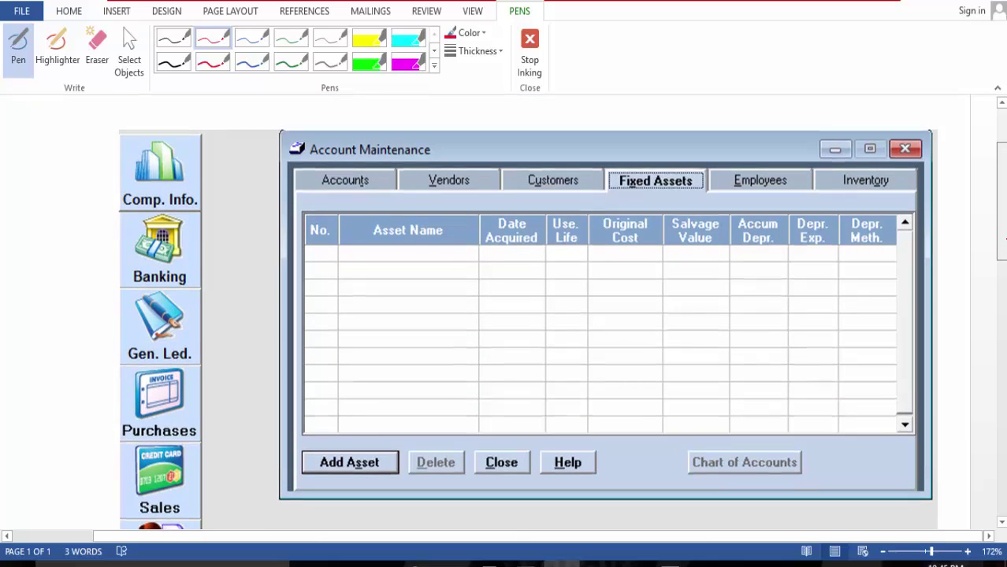
# Circle the Fixed Assets tab and the No. column header in red ink
pyautogui.scroll(1, 523, 210)
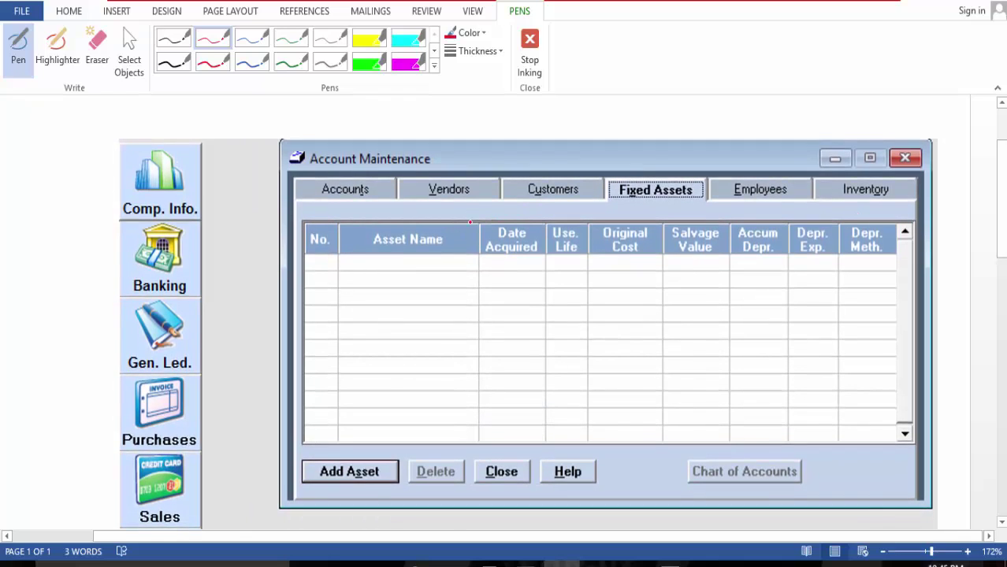
pyautogui.moveTo(648, 171)
pyautogui.mouseDown()
pyautogui.moveTo(616, 177)
pyautogui.moveTo(653, 200)
pyautogui.mouseUp()
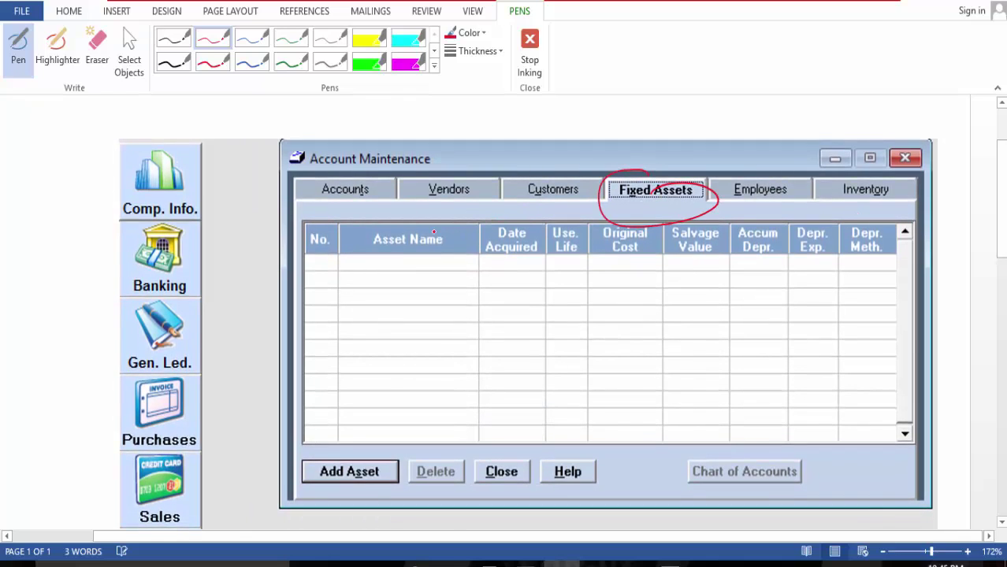
pyautogui.moveTo(320, 235)
pyautogui.mouseDown()
pyautogui.moveTo(339, 272)
pyautogui.moveTo(331, 230)
pyautogui.mouseUp()
# Mark the No., Asset Name, Date Acquired and Depr. Meth. cells of row 1 with ink dashes
pyautogui.moveTo(314, 269)
pyautogui.mouseDown()
pyautogui.moveTo(326, 256)
pyautogui.moveTo(320, 289)
pyautogui.moveTo(331, 312)
pyautogui.mouseUp()
pyautogui.moveTo(385, 267); pyautogui.dragTo(420, 263)
pyautogui.moveTo(489, 268); pyautogui.dragTo(853, 273)
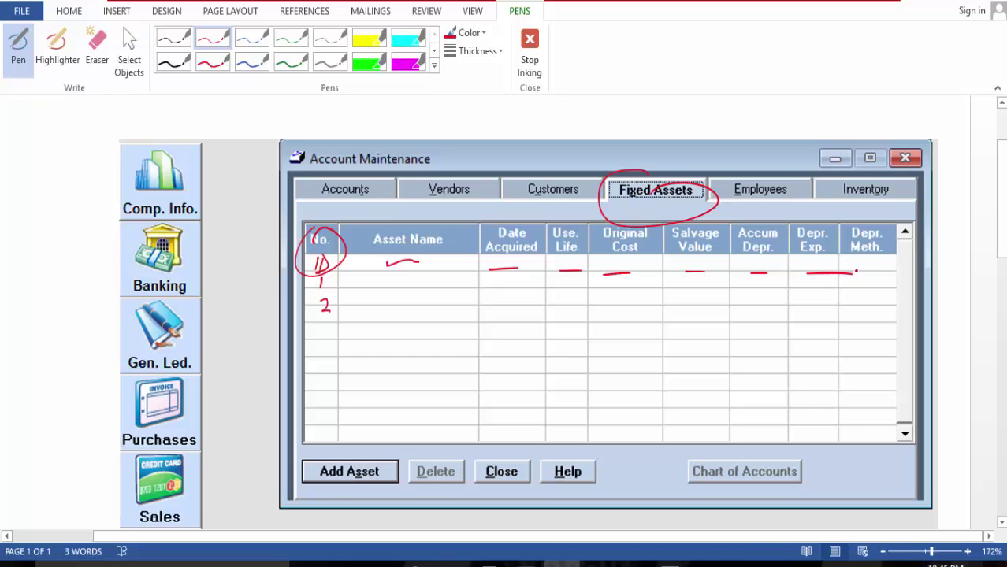
pyautogui.moveTo(859, 270); pyautogui.dragTo(910, 268)
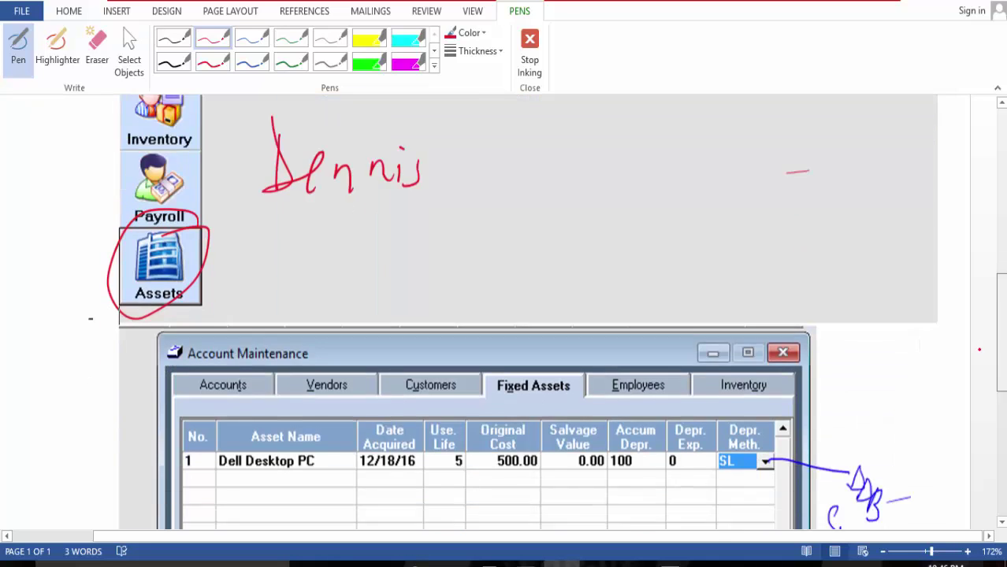
# Write 'Straight' beside the SL method, circle the DB note and bracket the method list
pyautogui.scroll(-3, 670, 280)
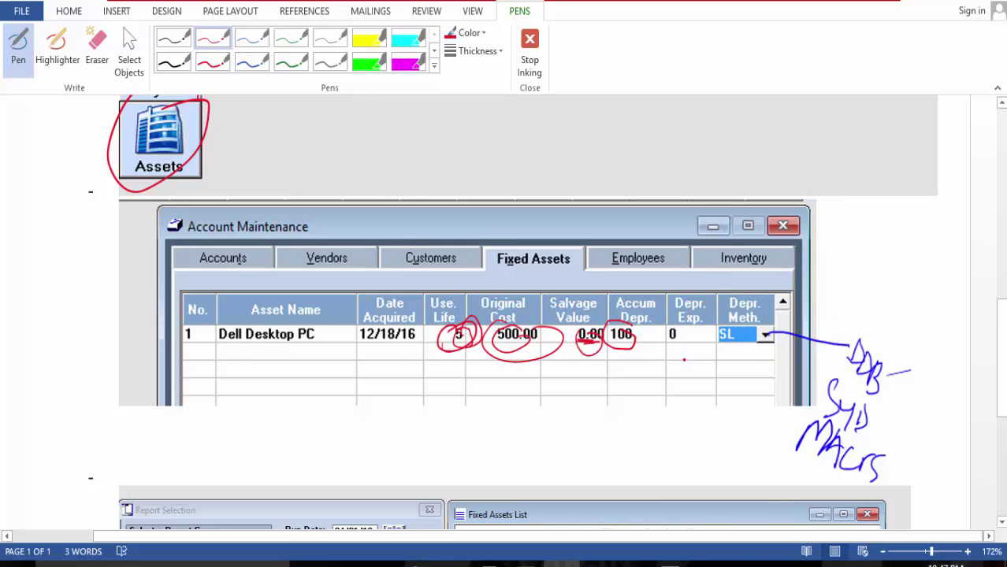
pyautogui.moveTo(834, 301)
pyautogui.mouseDown()
pyautogui.moveTo(820, 325)
pyautogui.moveTo(890, 326)
pyautogui.moveTo(883, 337)
pyautogui.moveTo(924, 323)
pyautogui.mouseUp()
pyautogui.click(935, 327)
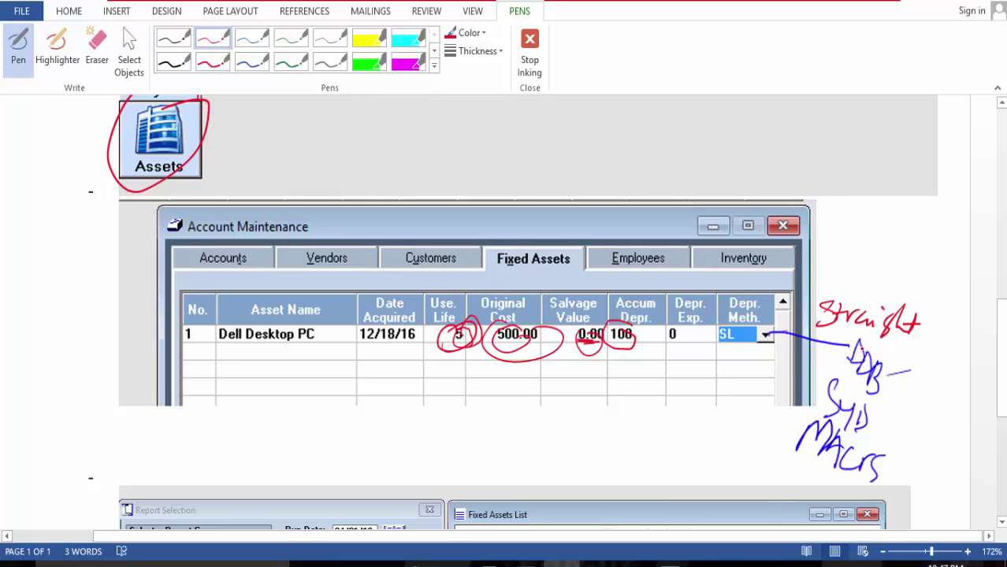
pyautogui.moveTo(884, 377)
pyautogui.mouseDown()
pyautogui.moveTo(887, 366)
pyautogui.moveTo(855, 347)
pyautogui.moveTo(883, 351)
pyautogui.mouseUp()
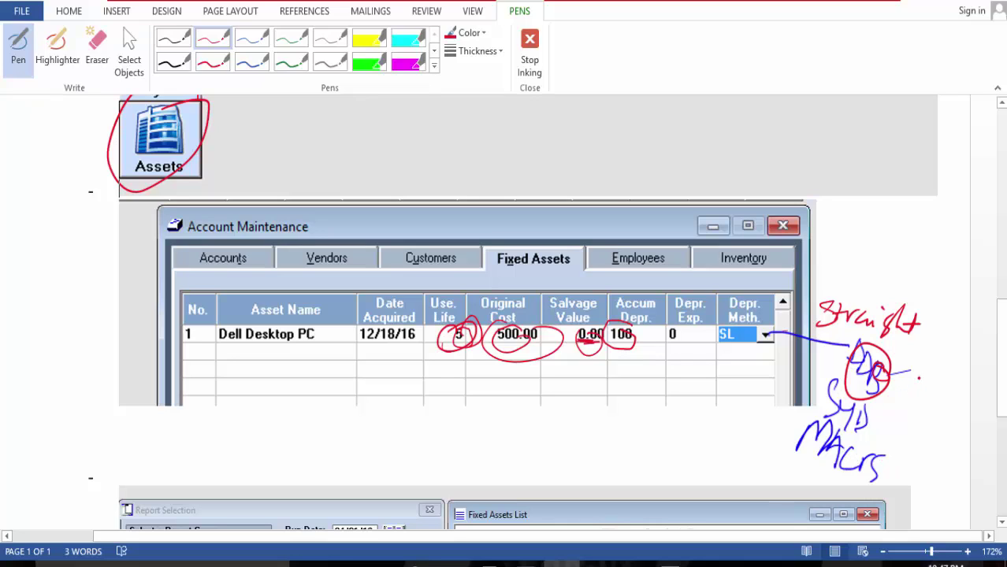
pyautogui.moveTo(919, 379)
pyautogui.mouseDown()
pyautogui.moveTo(900, 489)
pyautogui.moveTo(889, 489)
pyautogui.mouseUp()
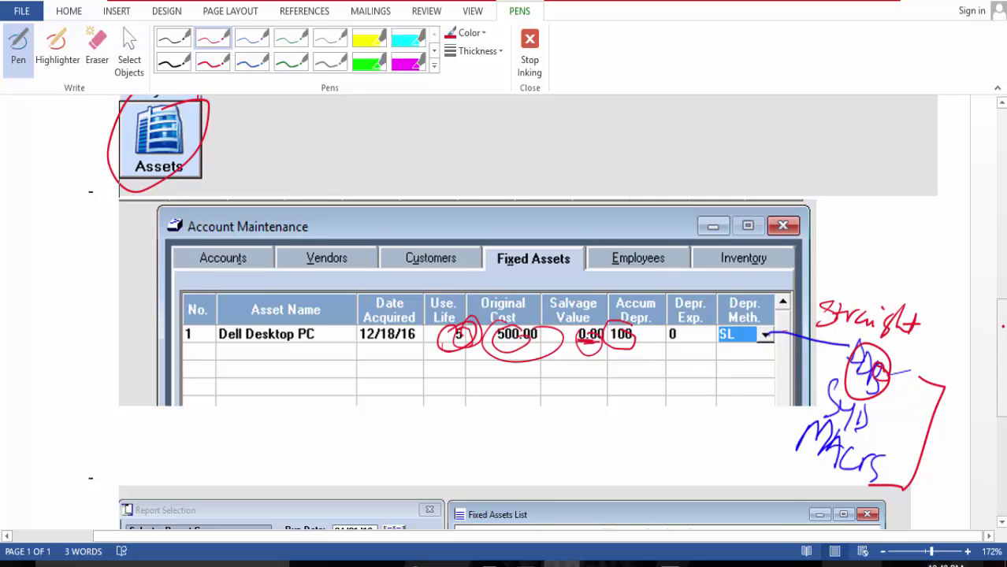
pyautogui.moveTo(997, 322); pyautogui.dragTo(1004, 346)
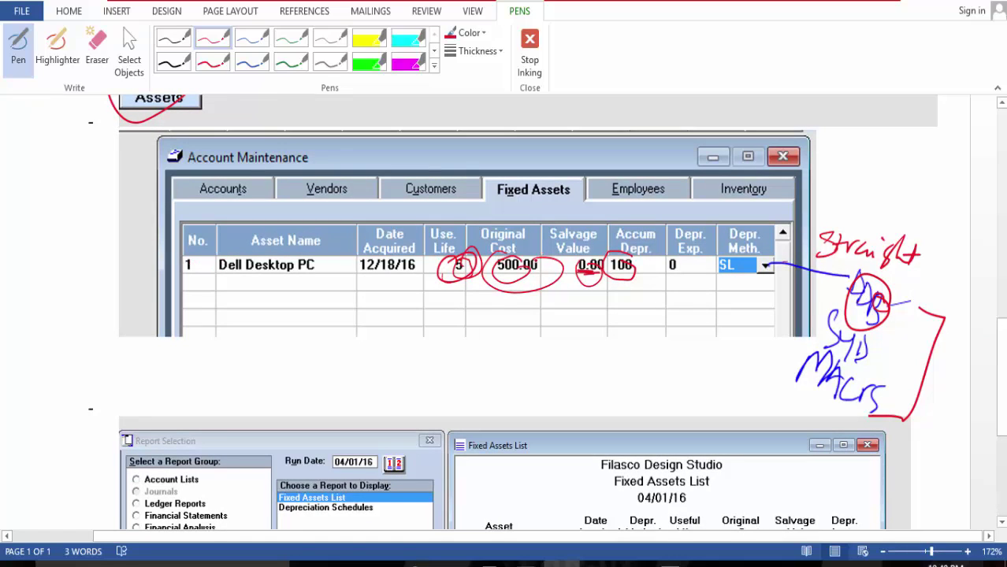
# Draw a line from the bracket, circle the Fixed Assets report group and underline Fixed Assets List
pyautogui.moveTo(878, 338)
pyautogui.mouseDown()
pyautogui.moveTo(968, 347)
pyautogui.moveTo(996, 416)
pyautogui.mouseUp()
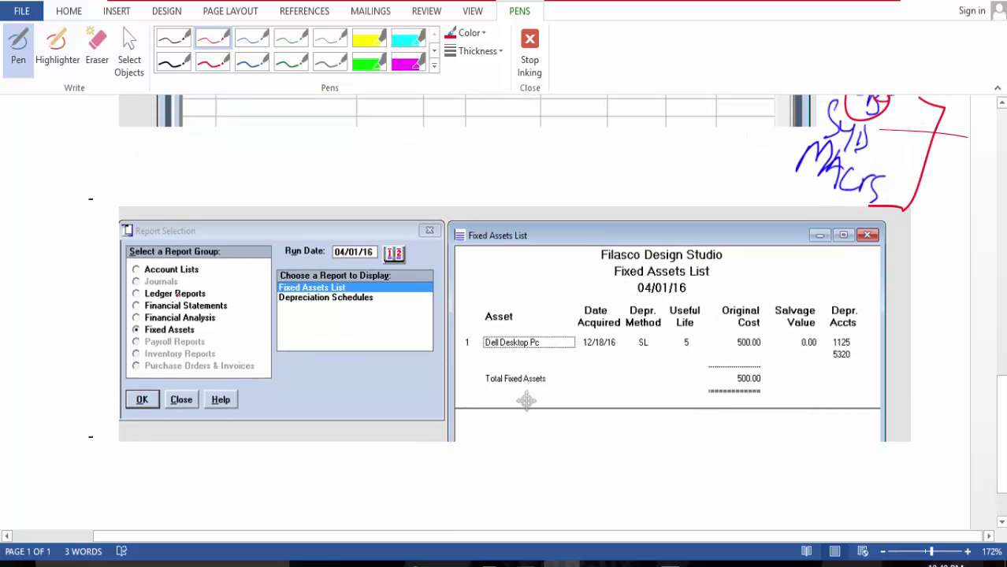
pyautogui.moveTo(139, 326)
pyautogui.mouseDown()
pyautogui.moveTo(177, 347)
pyautogui.moveTo(166, 325)
pyautogui.mouseUp()
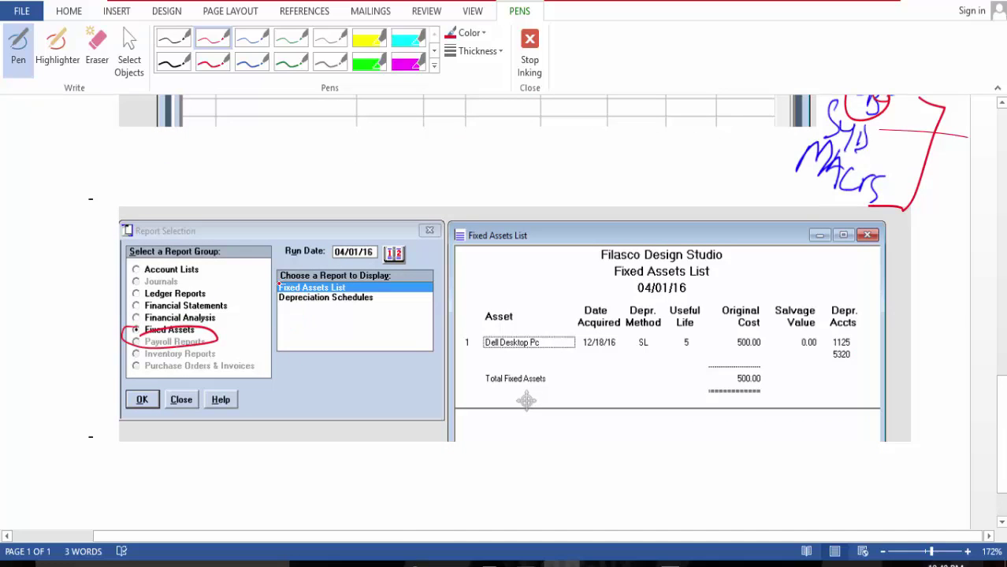
pyautogui.moveTo(278, 286); pyautogui.dragTo(353, 290)
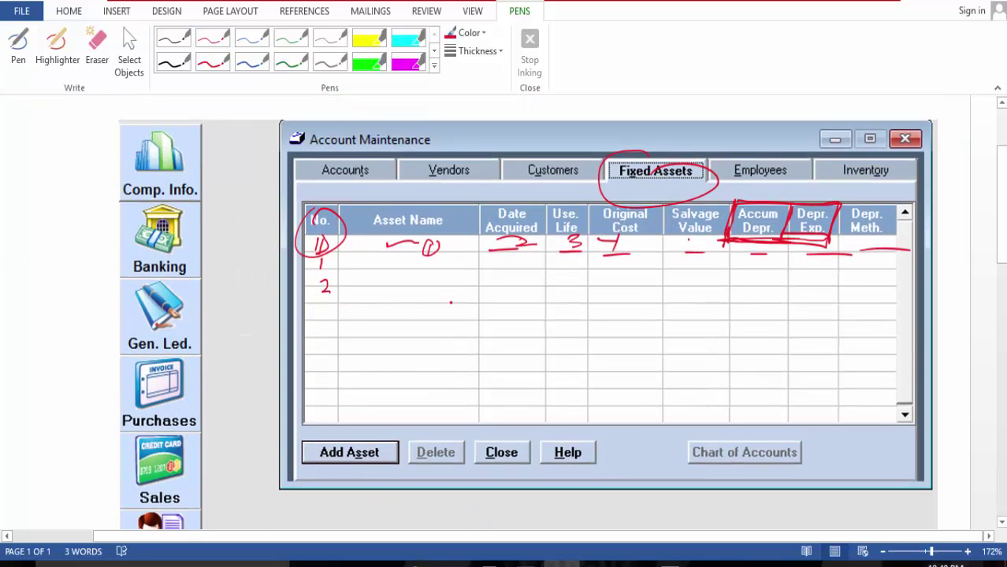
# Scroll through the Word document to review the annotated screenshots
pyautogui.moveTo(1000, 261); pyautogui.dragTo(996, 512)
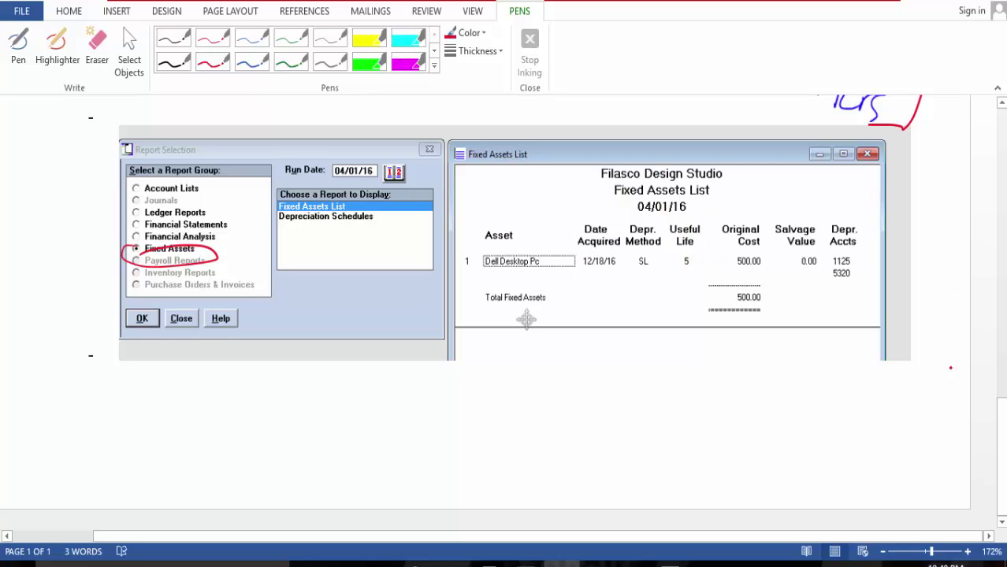
pyautogui.moveTo(995, 419); pyautogui.dragTo(1000, 254)
pyautogui.scroll(5, 987, 259)
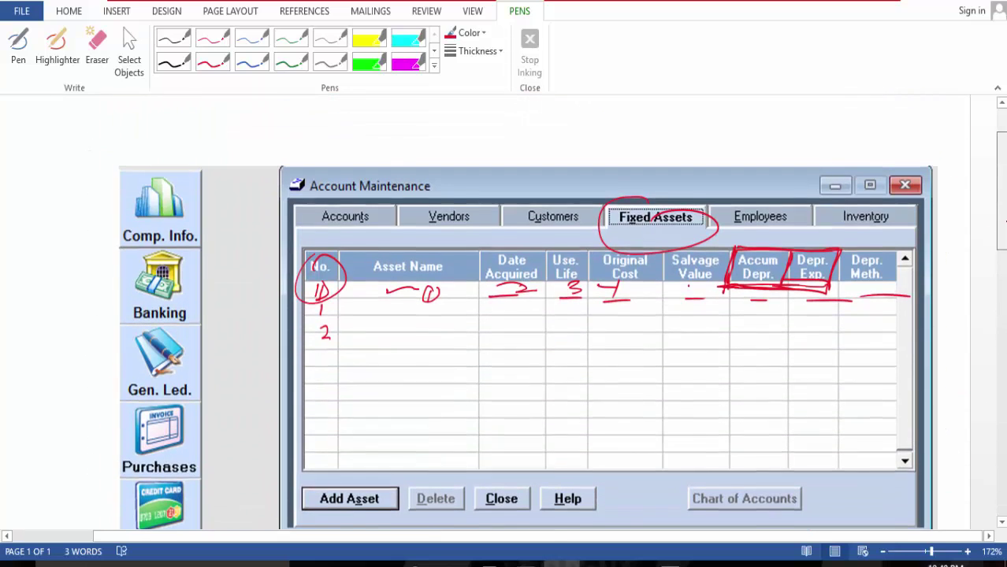
pyautogui.scroll(-10, 987, 259)
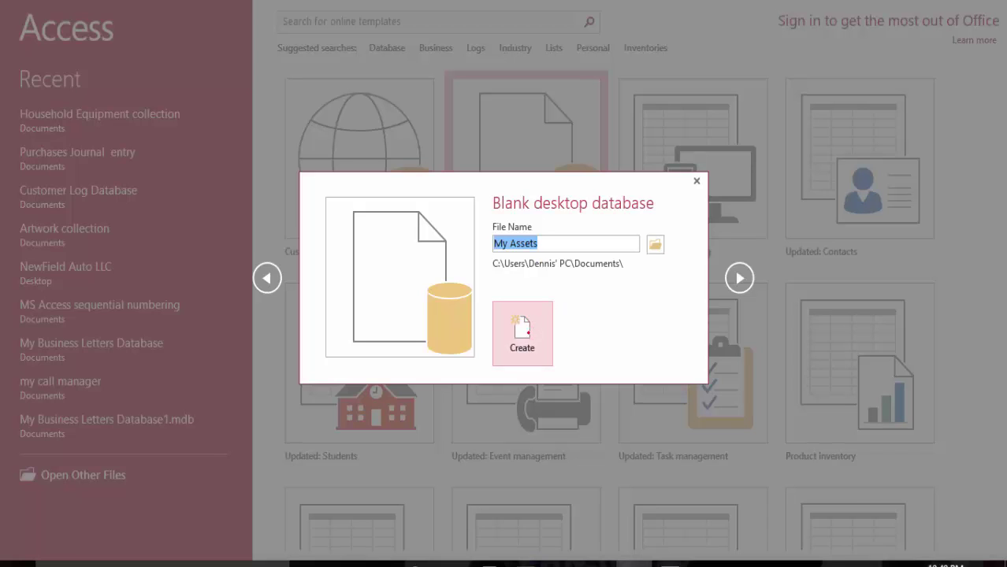
# Create the My Assets blank desktop database
pyautogui.click(522, 336)
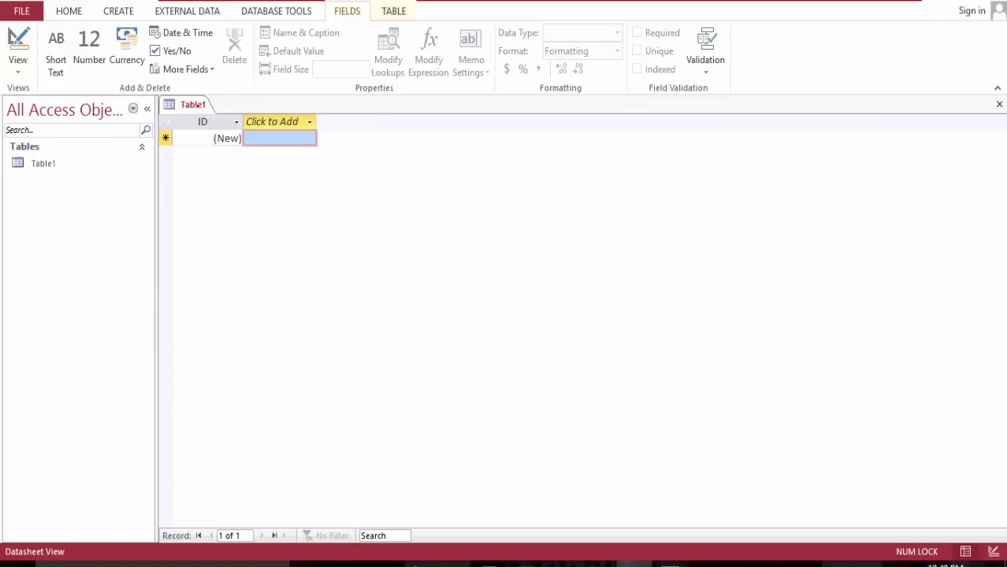
# Save the new table as 'My Assets tbl' and switch it to Design view
pyautogui.hotkey('ctrl', 's')
pyautogui.click(11, 41)
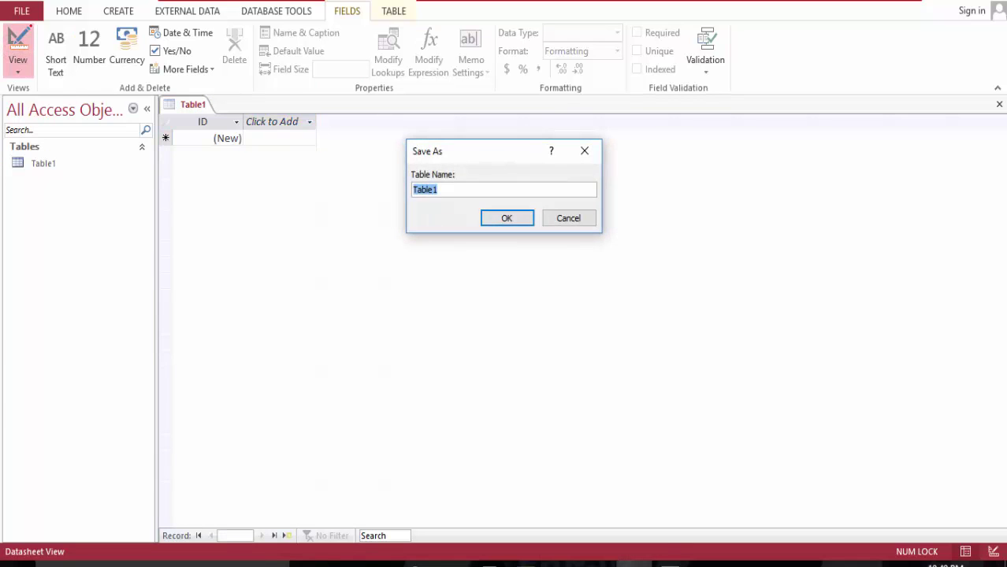
pyautogui.write('My Att')
pyautogui.press('BackSpace')
pyautogui.press('BackSpace')
pyautogui.write('ssets tbl')
pyautogui.click(519, 213)
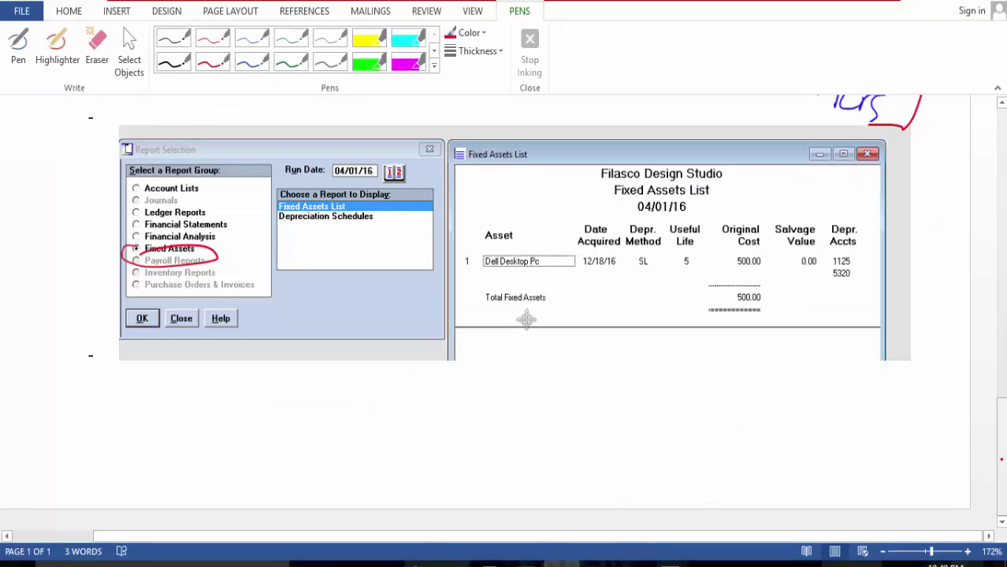
# Circle the number 1 in the Dell Desktop PC screenshot's No. column with the red pen
pyautogui.scroll(8, 527, 319)
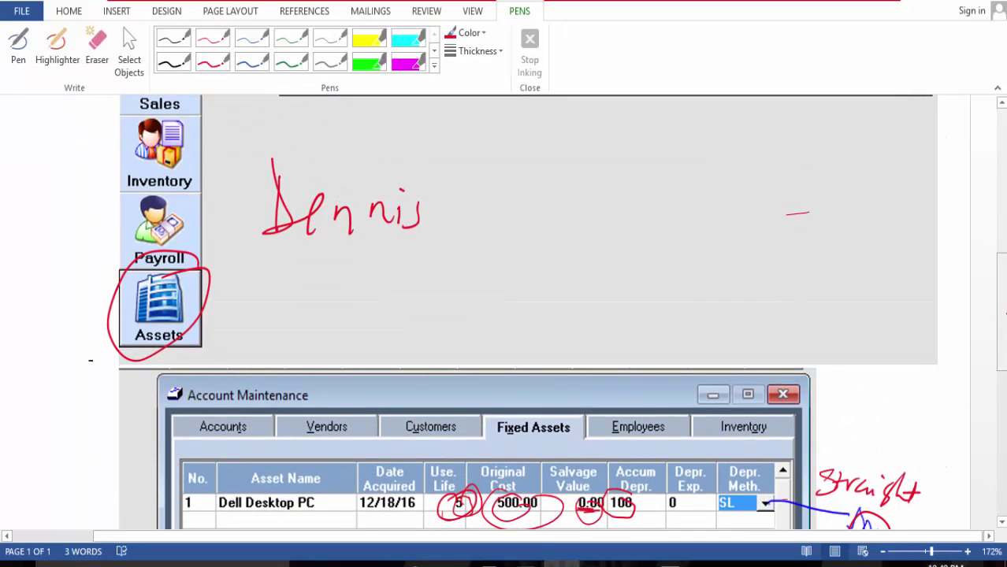
pyautogui.scroll(-2, 526, 318)
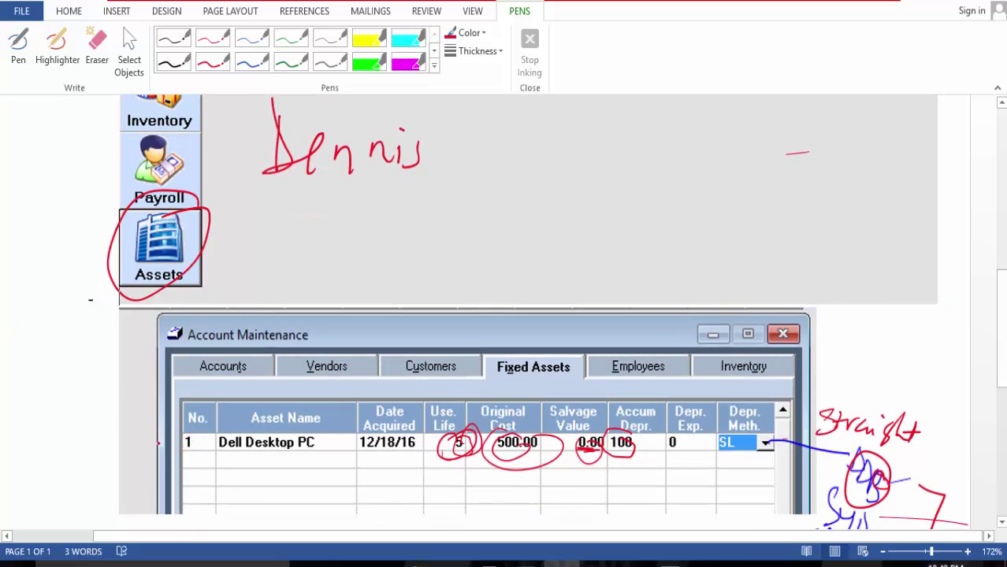
pyautogui.click(58, 49)
pyautogui.click(18, 46)
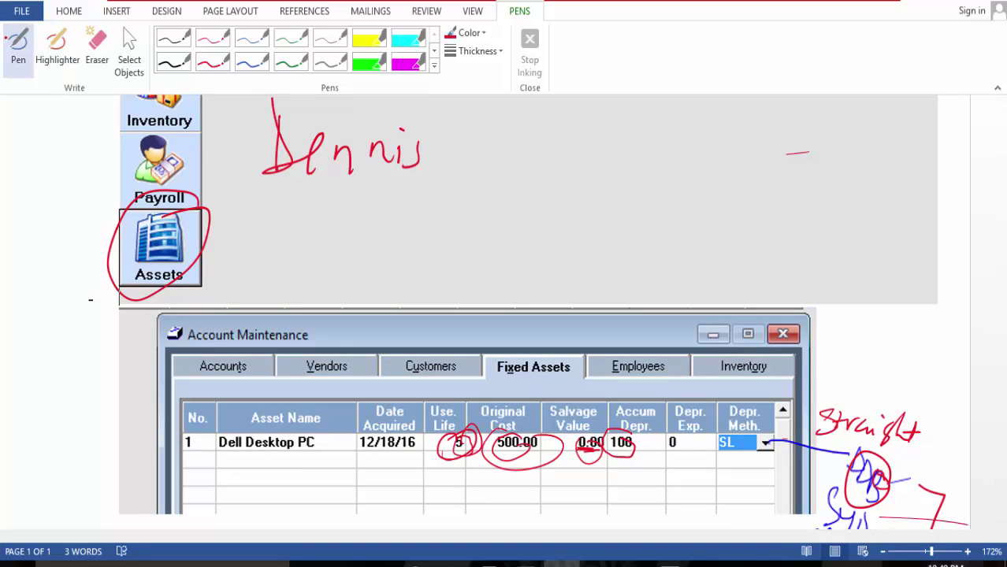
pyautogui.moveTo(207, 424)
pyautogui.mouseDown()
pyautogui.moveTo(191, 424)
pyautogui.moveTo(209, 450)
pyautogui.moveTo(207, 426)
pyautogui.mouseUp()
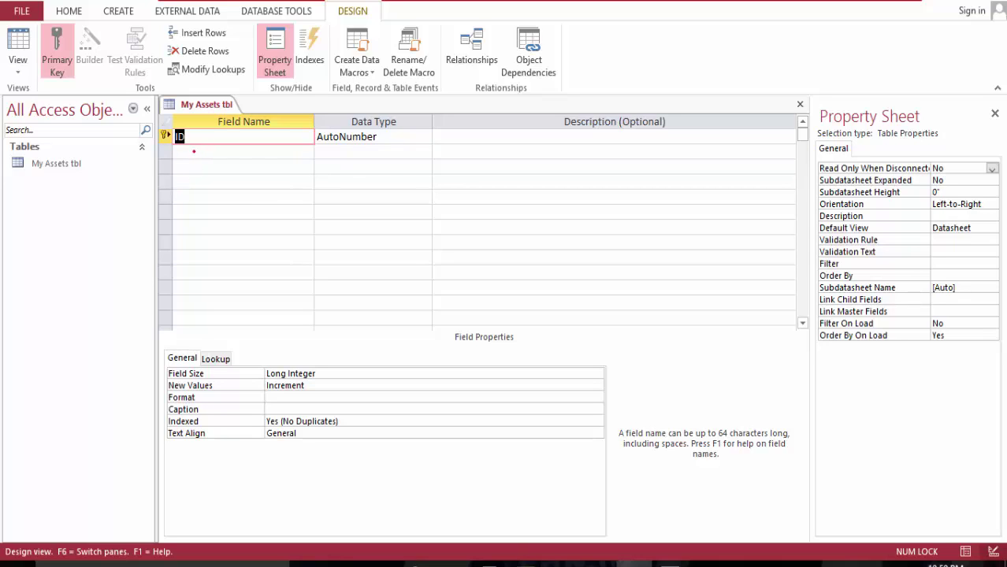
# Rename the key field to Equipment ID and add an Asset Name field
pyautogui.click(177, 135)
pyautogui.write('Equipment')
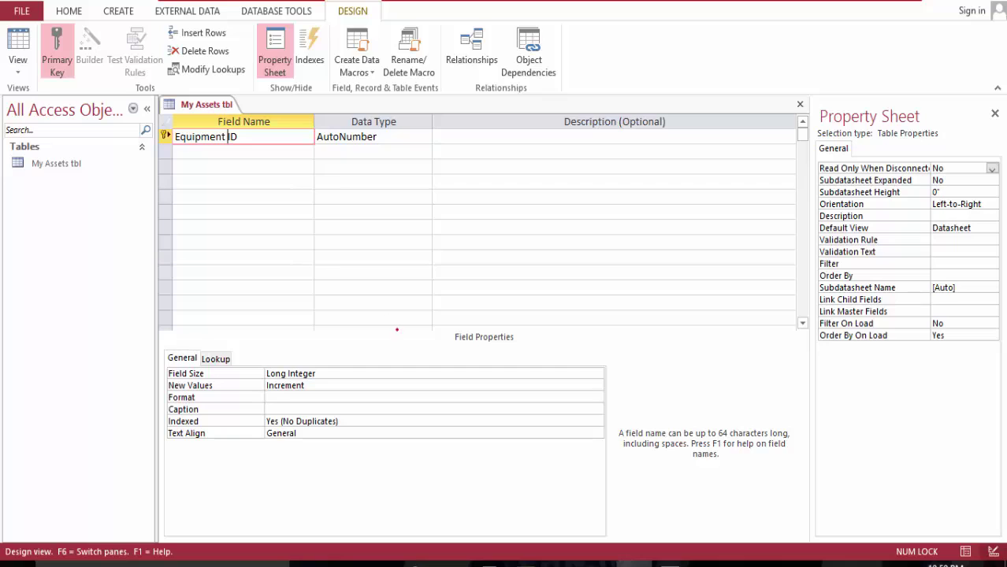
pyautogui.click(263, 149)
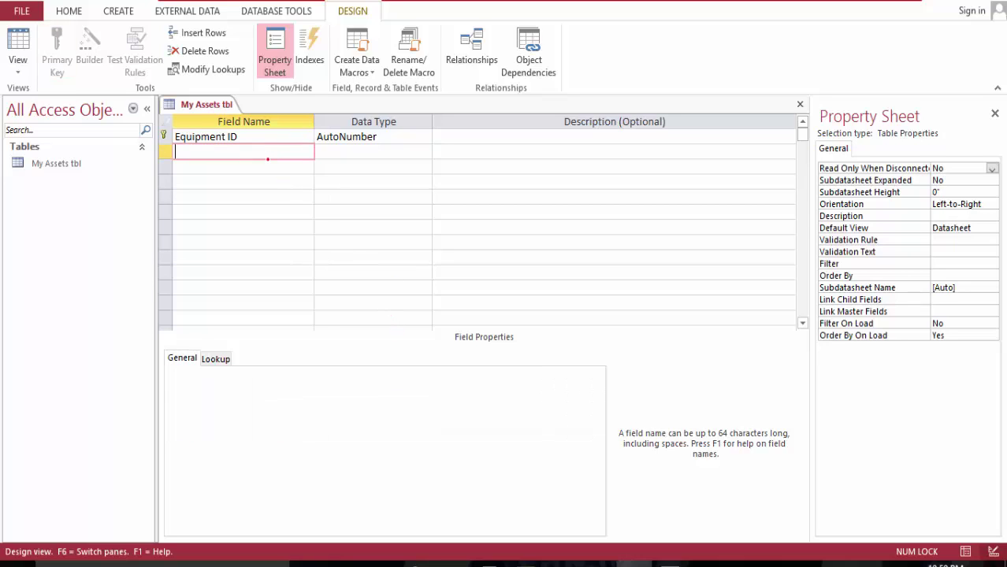
pyautogui.write('Asset Name')
pyautogui.click(268, 161)
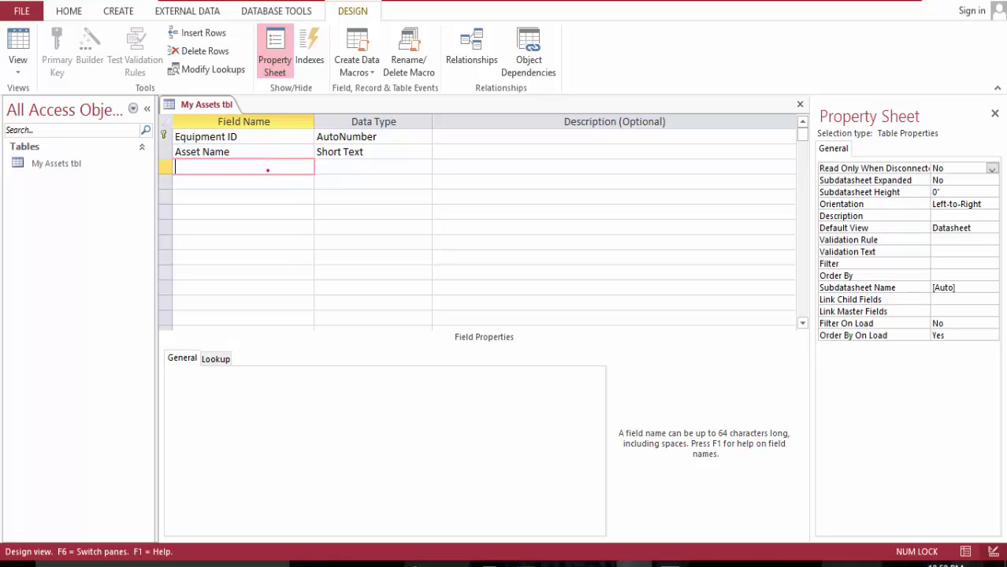
# Add the Acquired Date, Use Life and Original Cost fields
pyautogui.write('Aqu')
pyautogui.press('BackSpace')
pyautogui.press('BackSpace')
pyautogui.write('cquired Date')
pyautogui.press('Down')
pyautogui.write('Use Life')
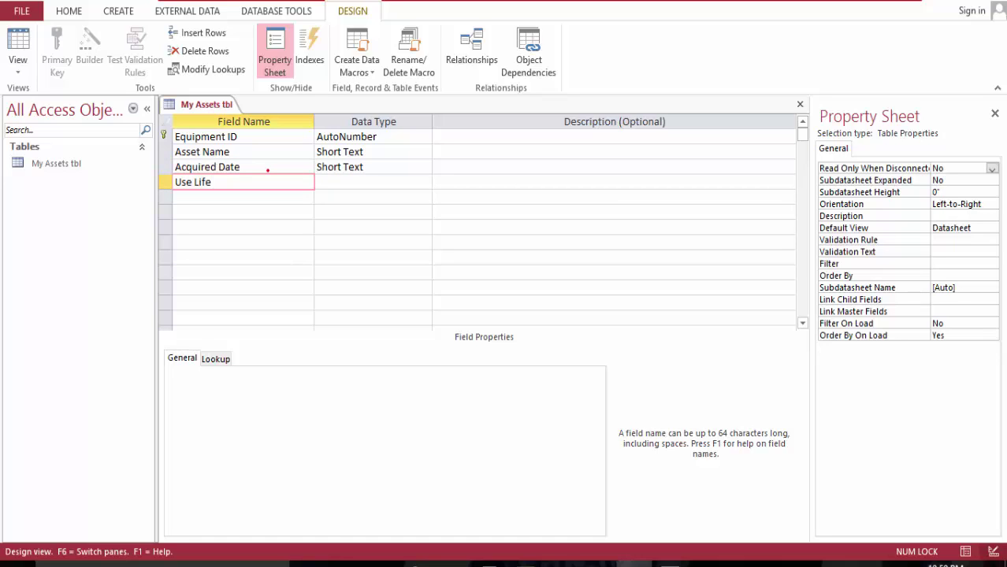
pyautogui.press('Down')
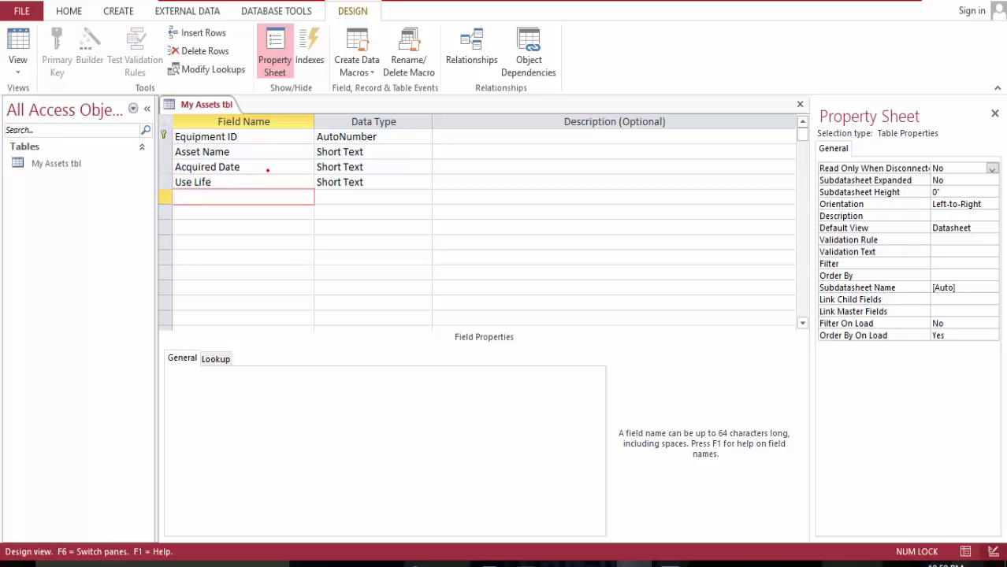
pyautogui.write('Original Cost')
pyautogui.press('Down')
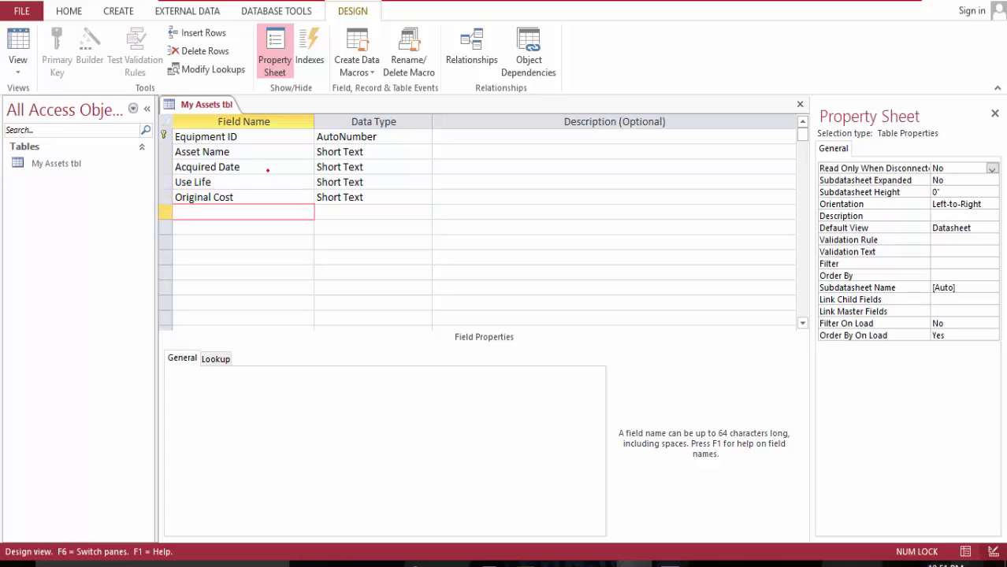
# Add the Salvage Cost and Accum Depr fields
pyautogui.write('Salvage Cost Accup')
pyautogui.press('BackSpace')
pyautogui.write('m D')
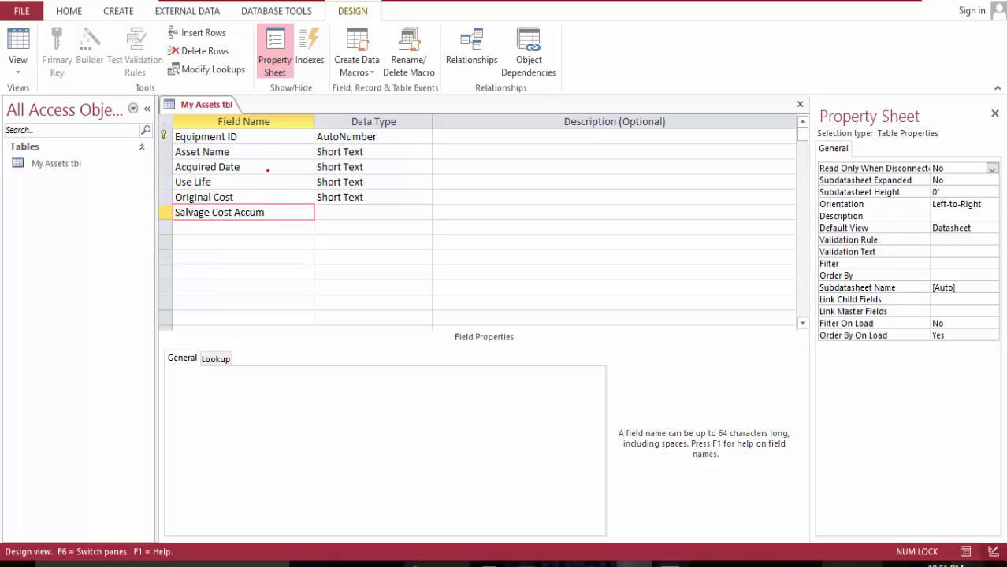
pyautogui.press('BackSpace')
pyautogui.press('BackSpace')
pyautogui.press('BackSpace')
pyautogui.press('BackSpace')
pyautogui.press('BackSpace')
pyautogui.press('BackSpace')
pyautogui.press('BackSpace')
pyautogui.press('BackSpace')
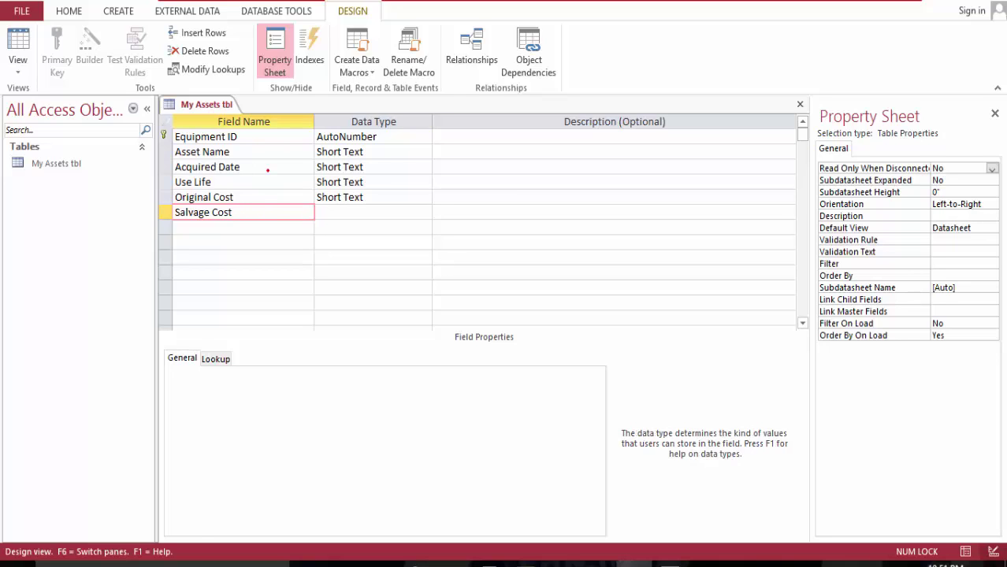
pyautogui.press('Tab')
pyautogui.press('Tab')
pyautogui.press('Tab')
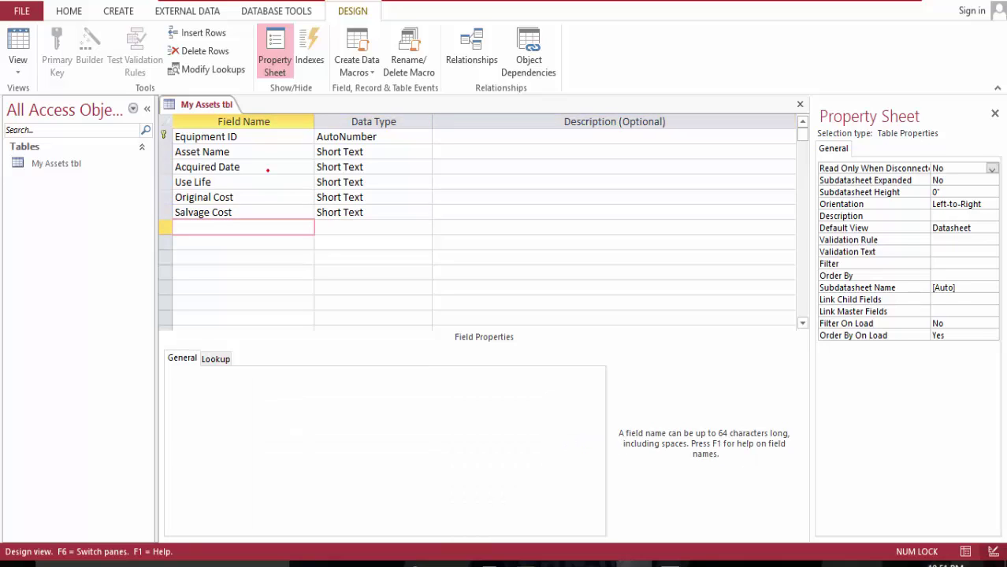
pyautogui.write('Accum Depr')
pyautogui.press('Tab')
pyautogui.press('Tab')
pyautogui.press('Tab')
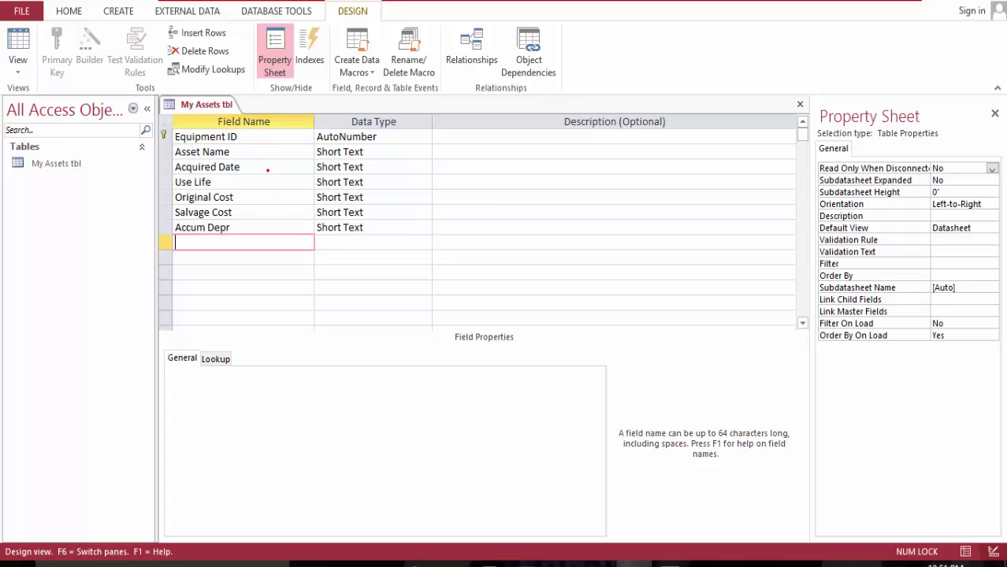
# Add the Depr Expense and Depr Method fields
pyautogui.write('D')
pyautogui.press('BackSpace')
pyautogui.write('De')
pyautogui.press('BackSpace')
pyautogui.write('epr En')
pyautogui.press('BackSpace')
pyautogui.write('xp')
pyautogui.press('BackSpace')
pyautogui.press('BackSpace')
pyautogui.write('xpense')
pyautogui.press('Down')
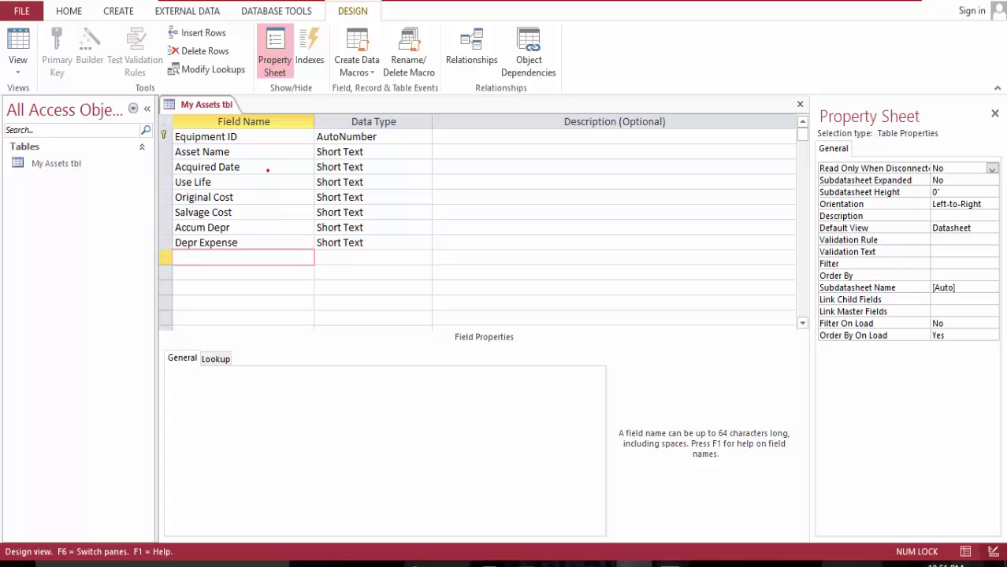
pyautogui.write('Depr Method')
# Type Acquired Date as Date/Time, Use Life as Number, and Original and Salvage Cost as Currency
pyautogui.click(426, 166)
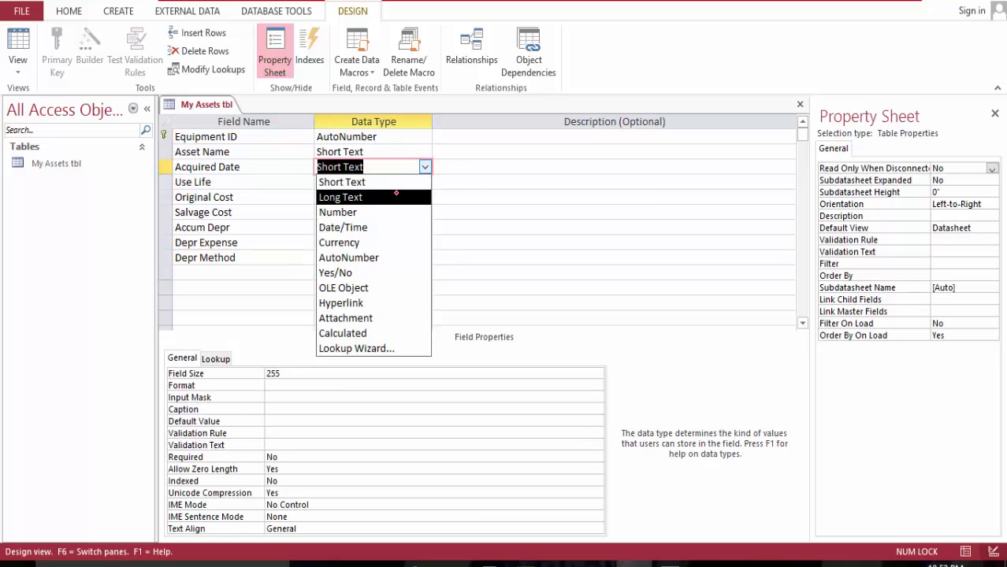
pyautogui.click(399, 227)
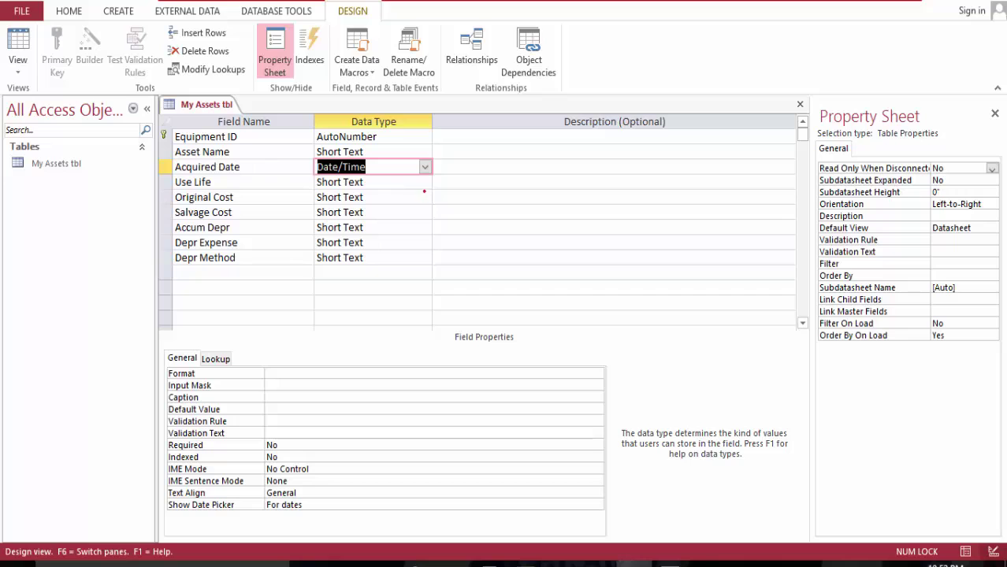
pyautogui.click(426, 183)
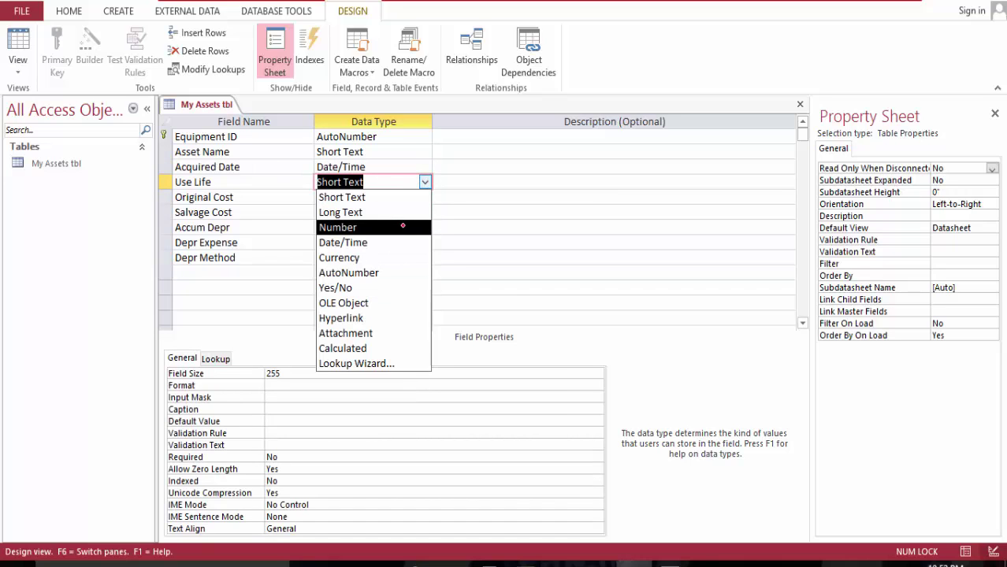
pyautogui.click(402, 227)
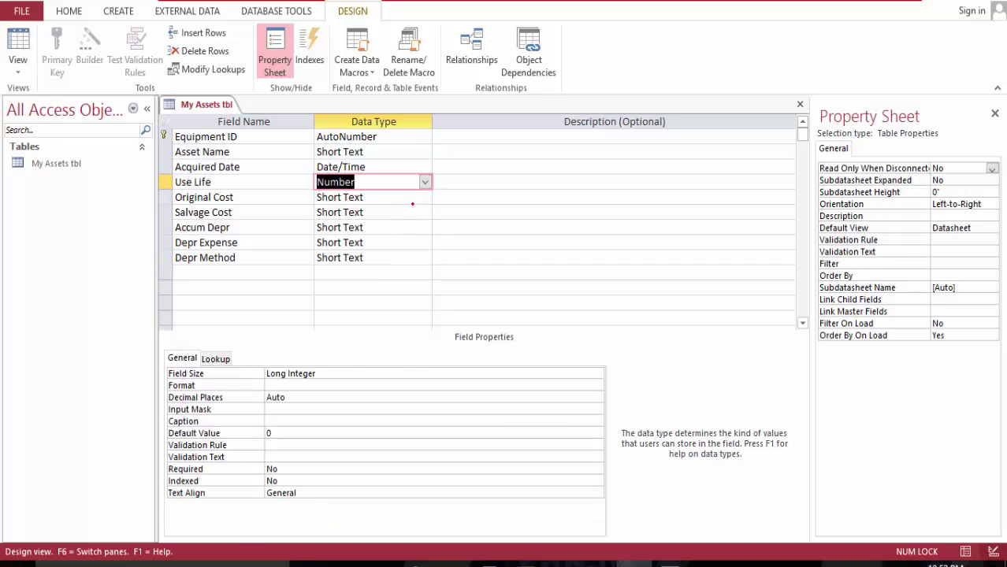
pyautogui.click(425, 197)
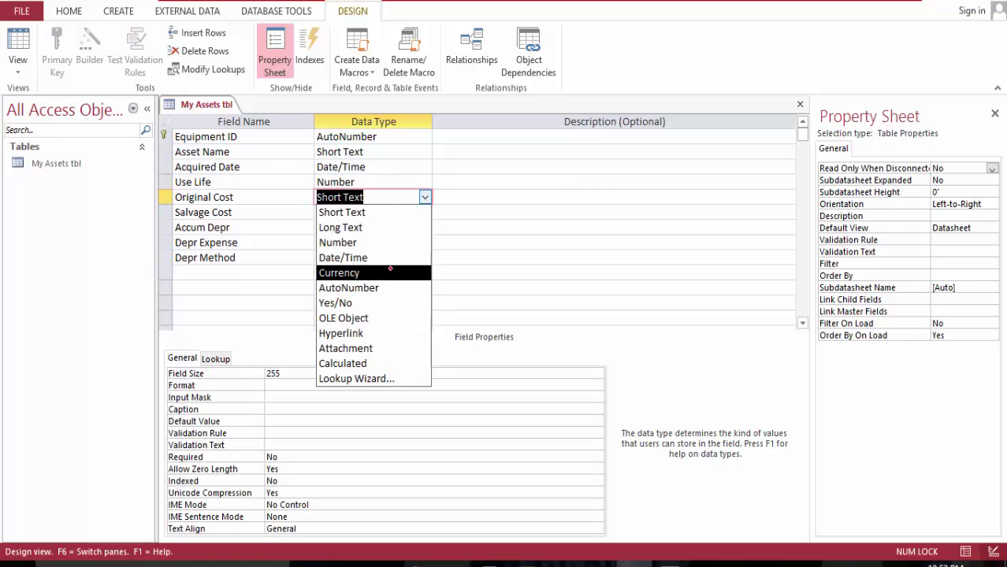
pyautogui.click(389, 272)
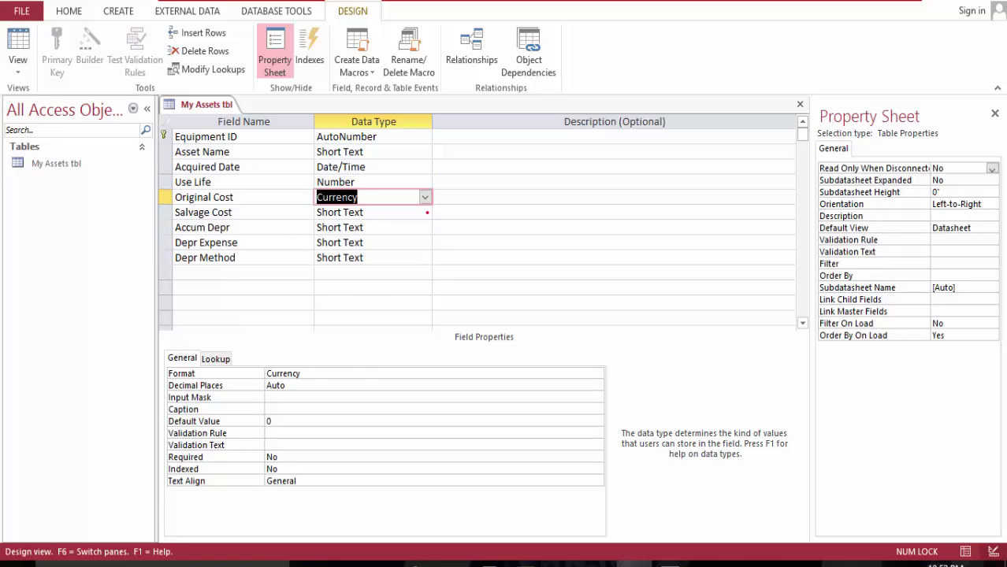
pyautogui.click(425, 212)
pyautogui.click(381, 287)
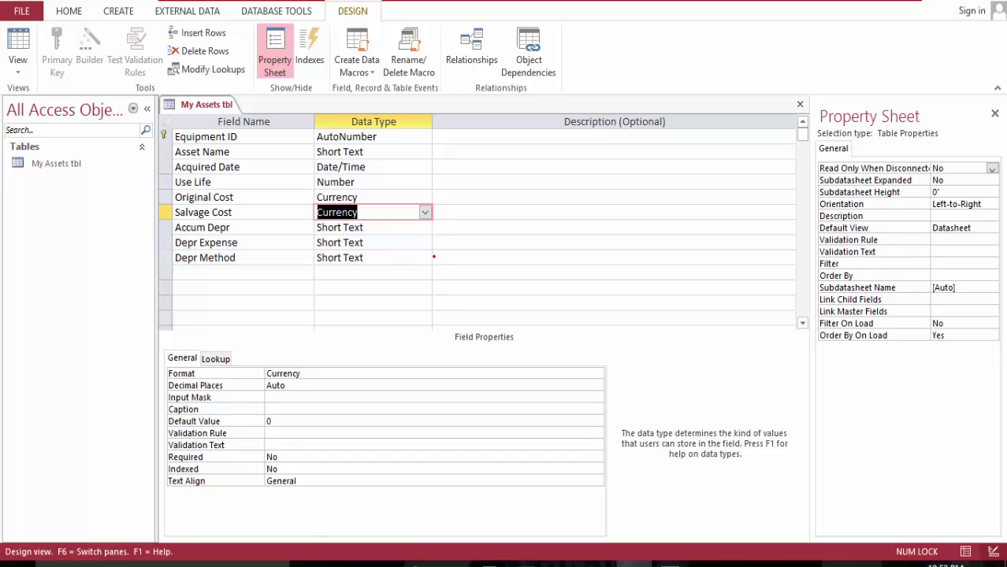
pyautogui.click(424, 258)
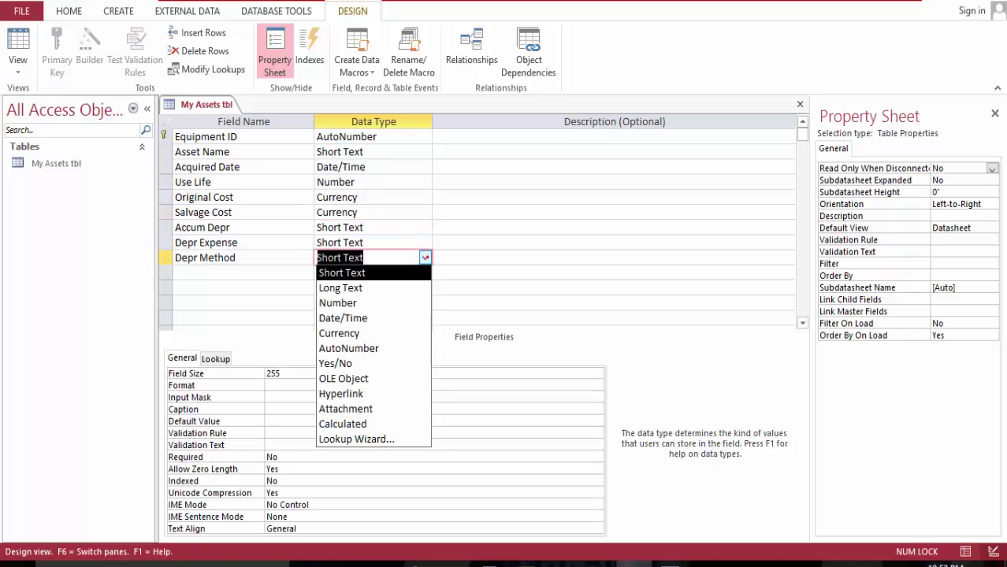
# Start a Lookup Wizard for Depr Method, choosing to type in the values manually
pyautogui.click(362, 439)
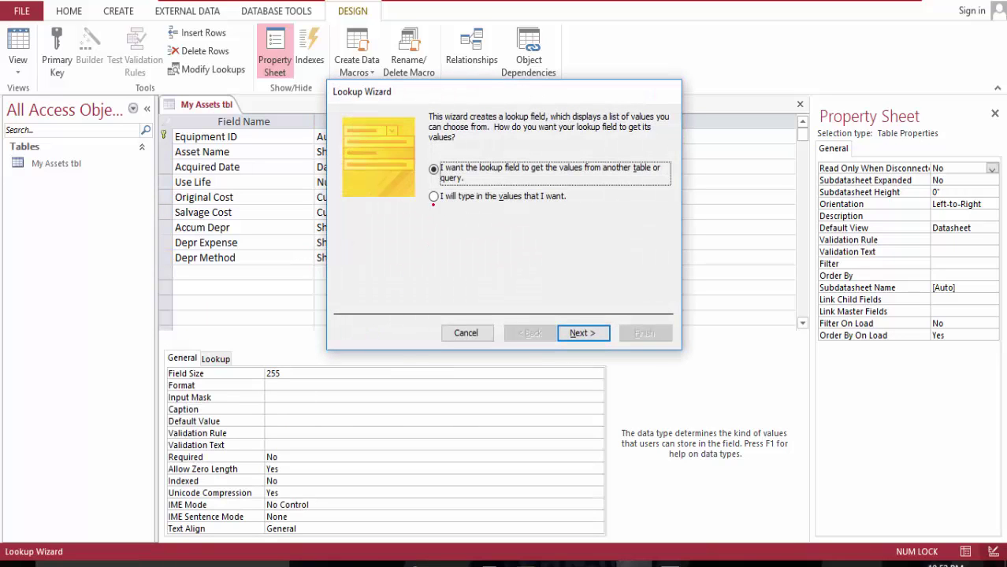
pyautogui.click(433, 197)
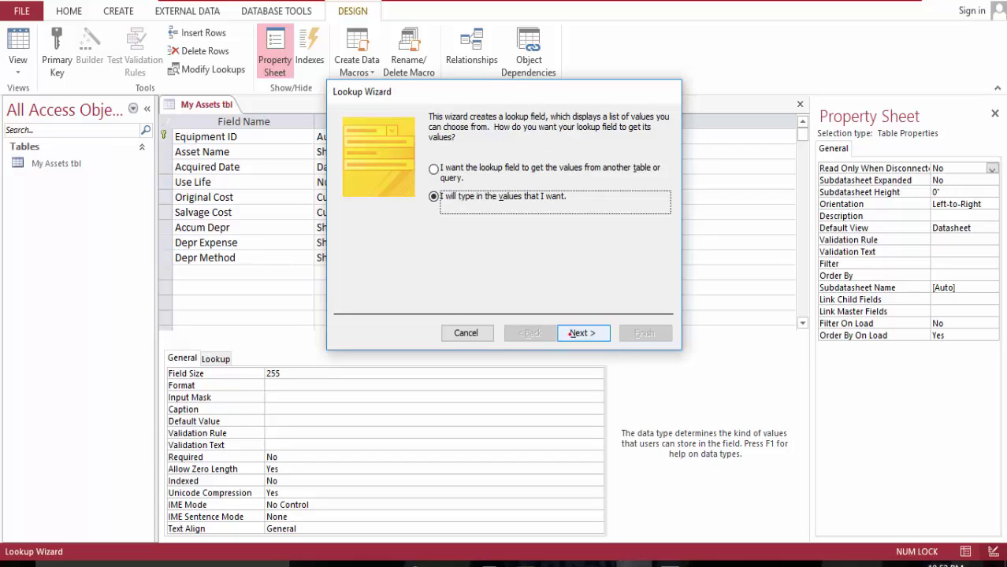
pyautogui.click(583, 333)
# Enter SL, DDB, SYD and Macrs as the lookup values and finish the wizard
pyautogui.click(409, 212)
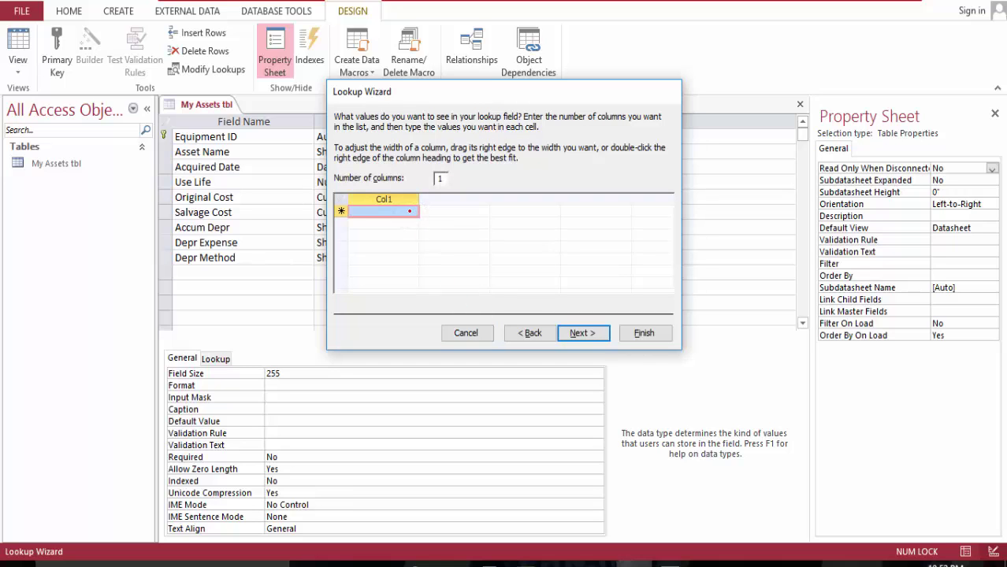
pyautogui.click(407, 212)
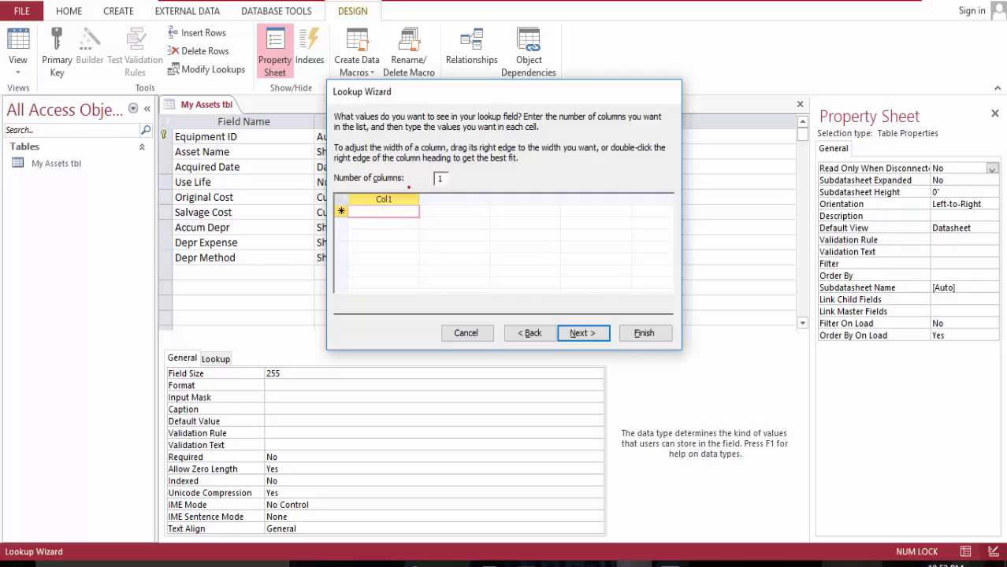
pyautogui.write('SL')
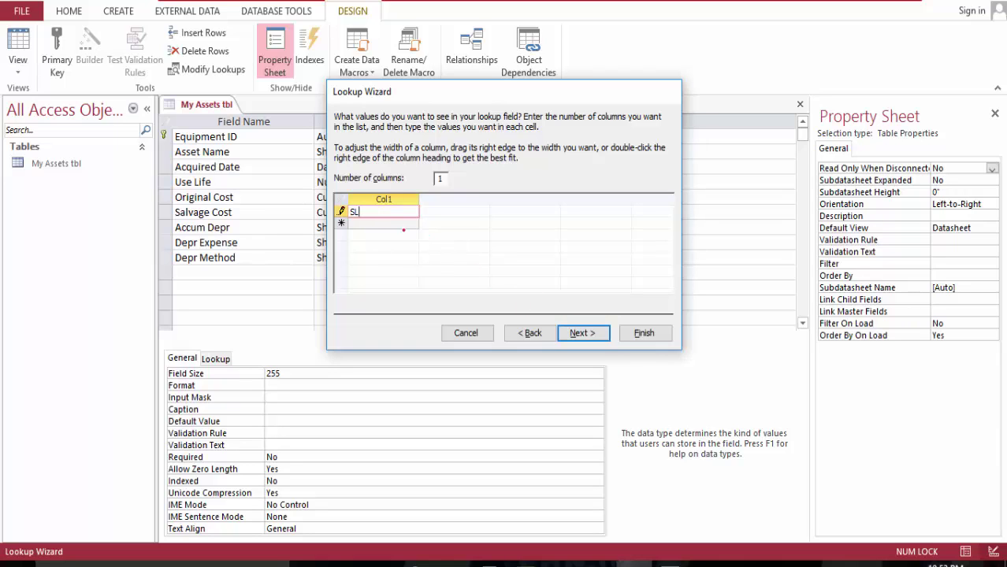
pyautogui.click(387, 221)
pyautogui.write('DD')
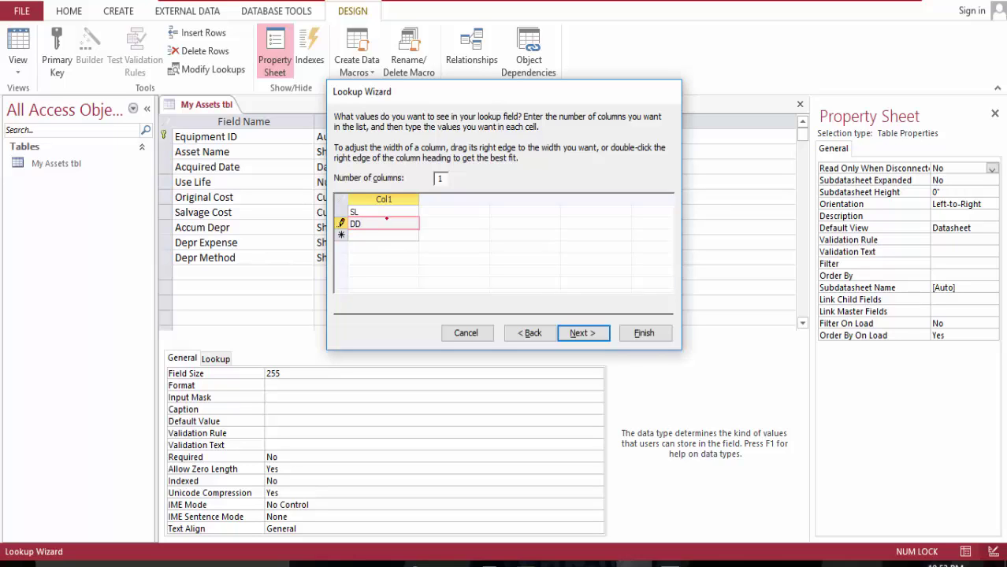
pyautogui.write('B')
pyautogui.press('Return')
pyautogui.write('SY')
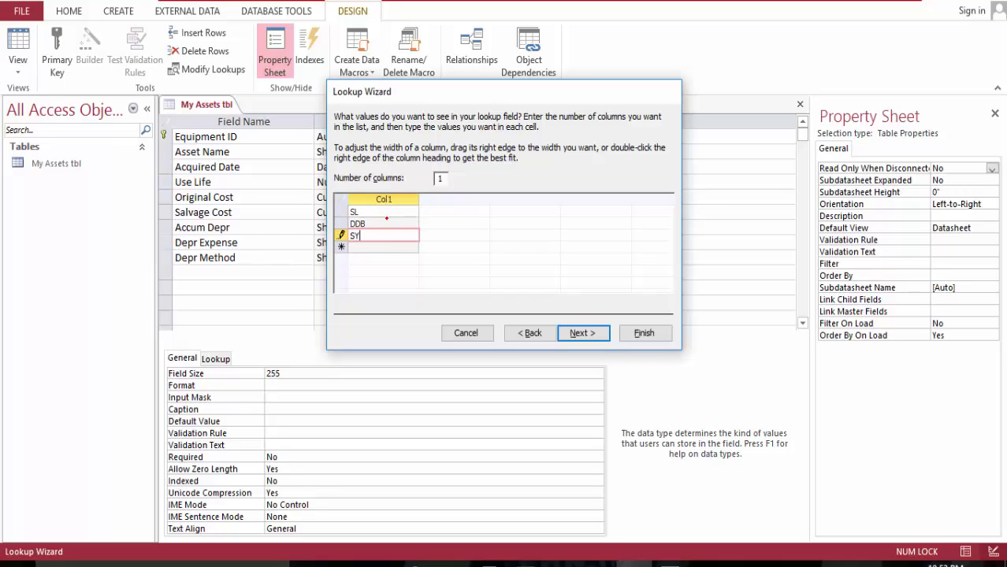
pyautogui.write('D')
pyautogui.press('Return')
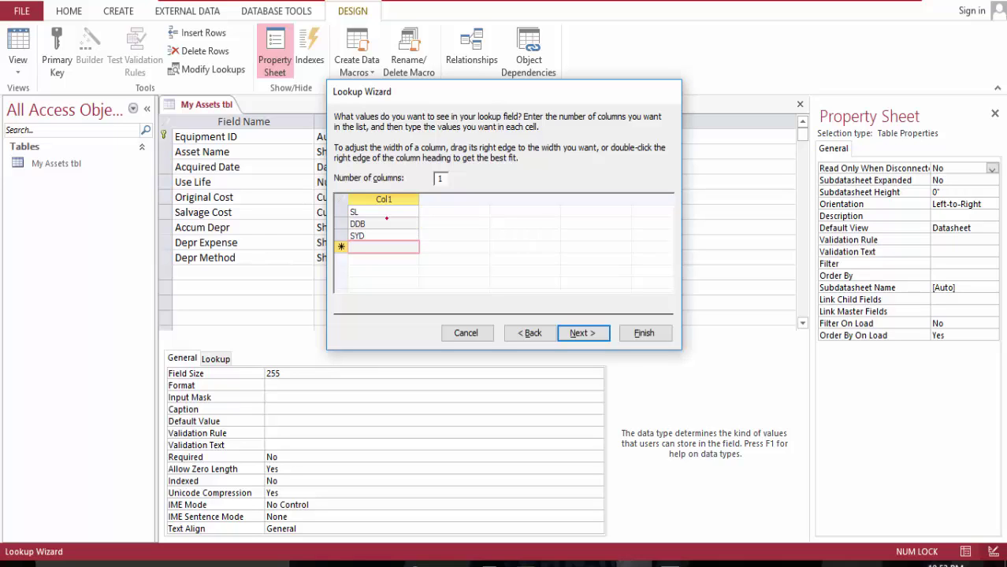
pyautogui.write('Macrs')
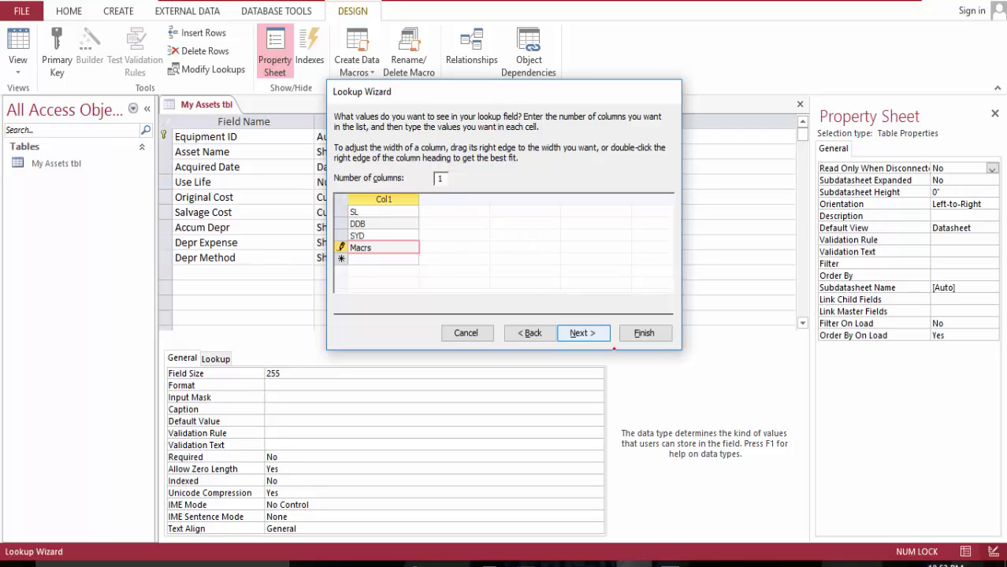
pyautogui.click(641, 333)
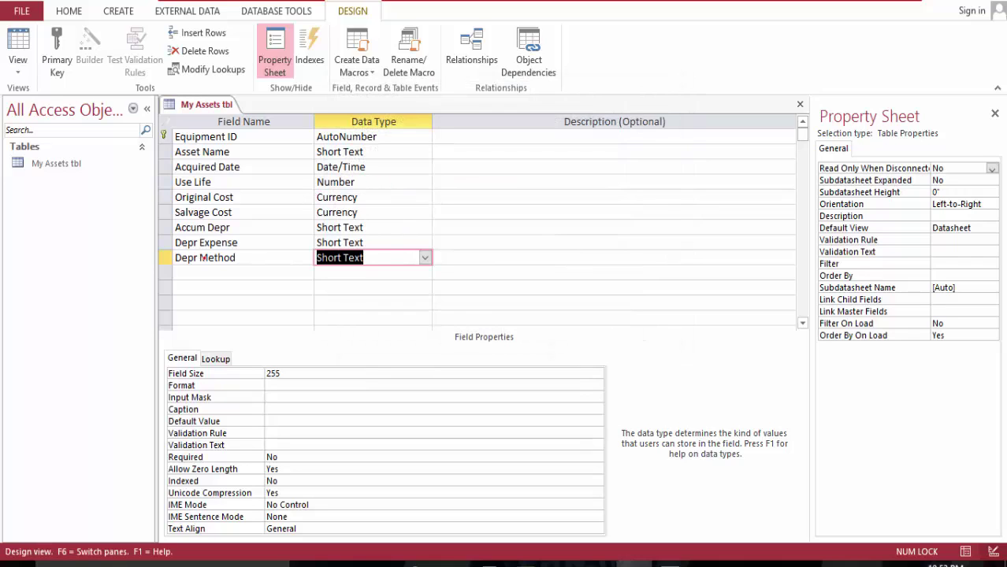
# Add a field named Asset Due Date below Depr Method with data type Date/Time
pyautogui.click(206, 272)
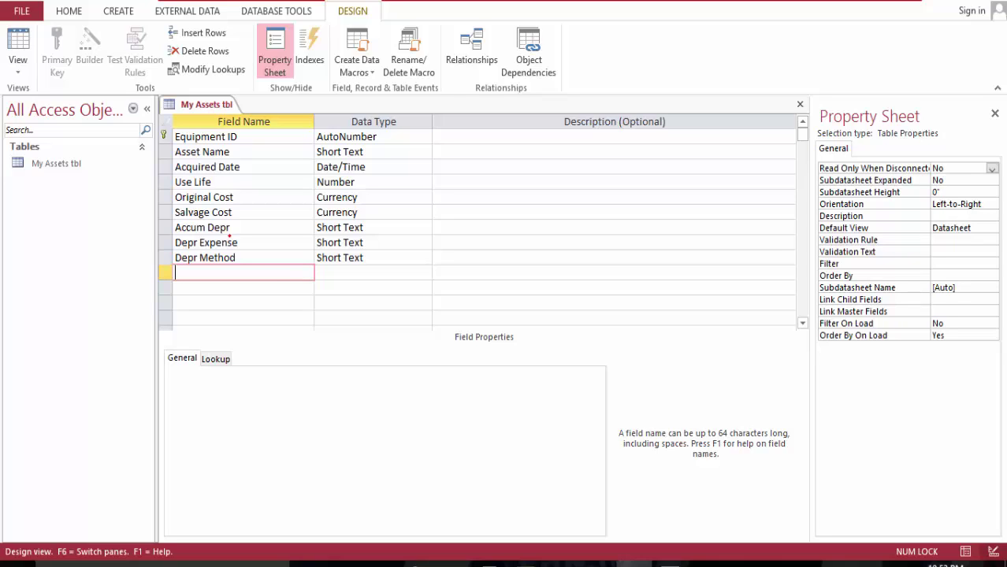
pyautogui.write('Asset Due Date')
pyautogui.click(428, 273)
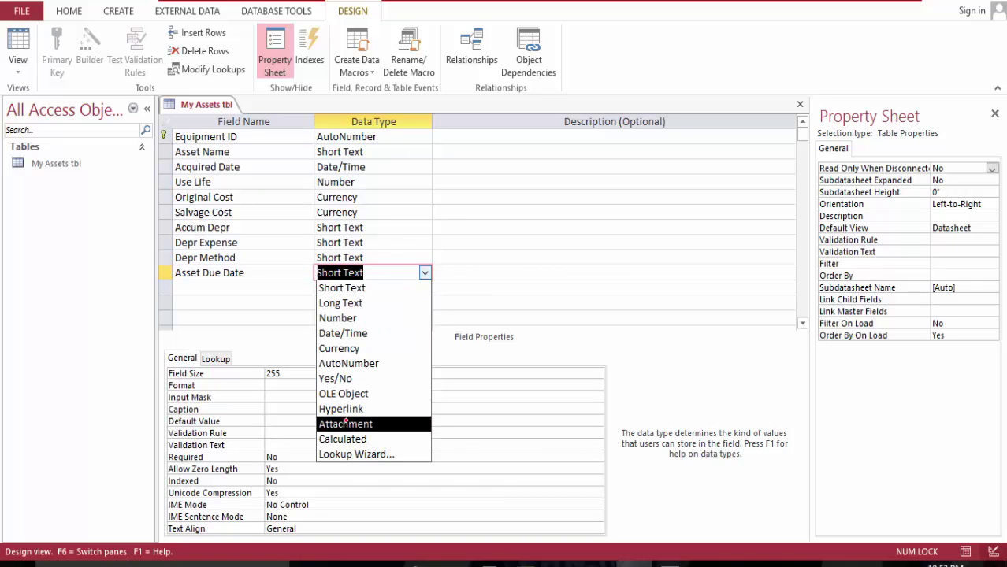
pyautogui.click(372, 334)
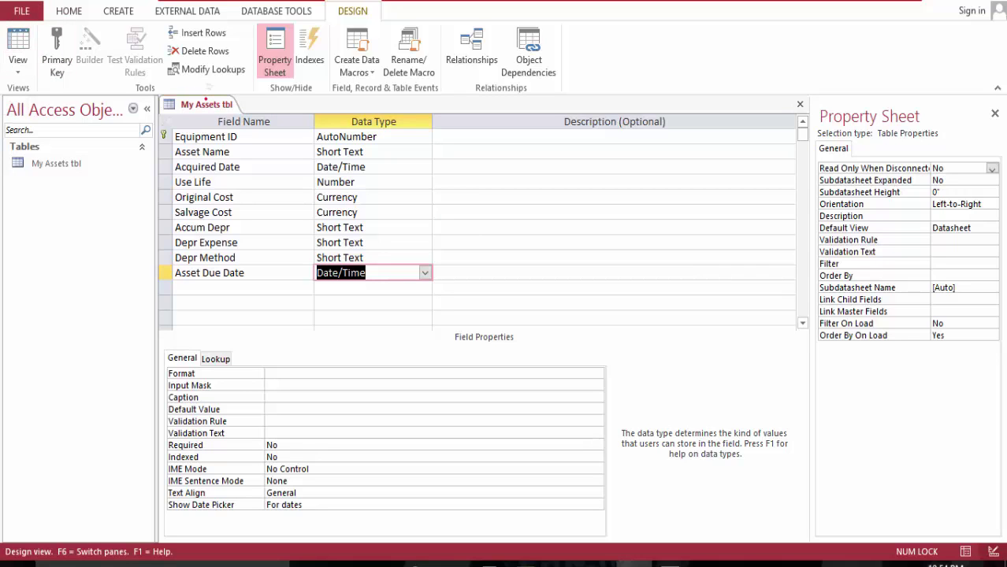
# Save the My Assets tbl table design
pyautogui.click(207, 103)
pyautogui.rightClick(207, 103)
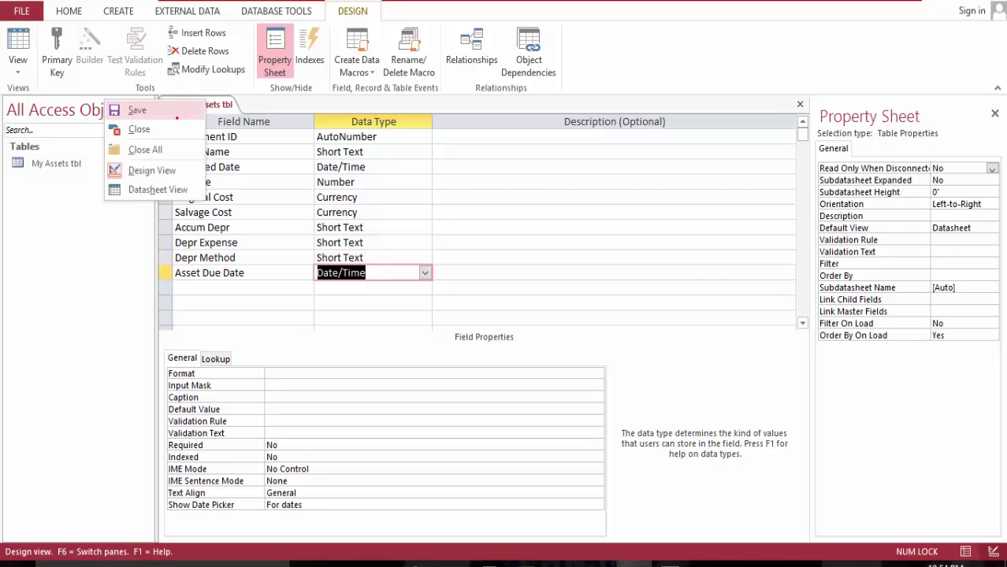
pyautogui.click(132, 108)
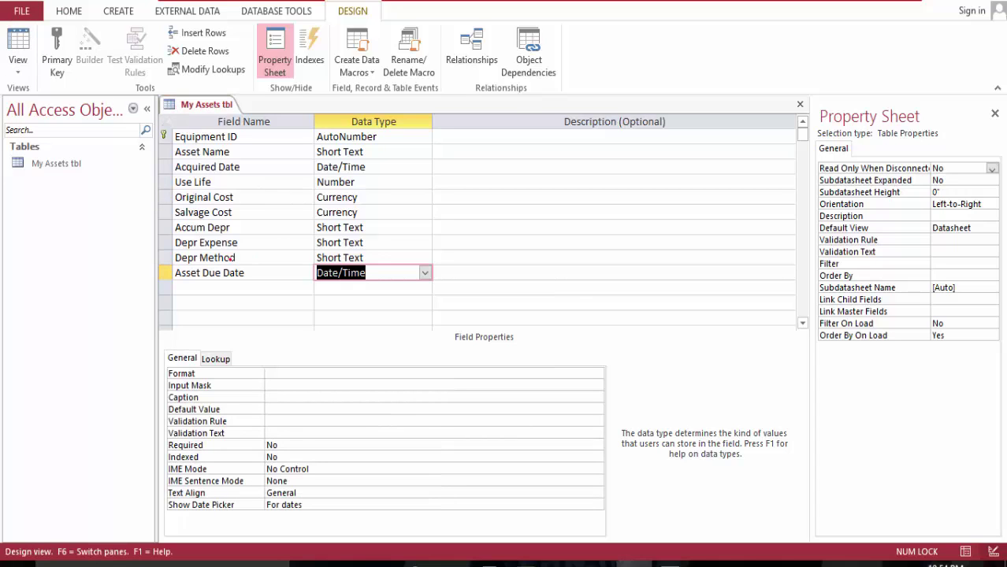
# Insert a blank row above Asset Due Date and name the new field Expense/Year
pyautogui.click(165, 273)
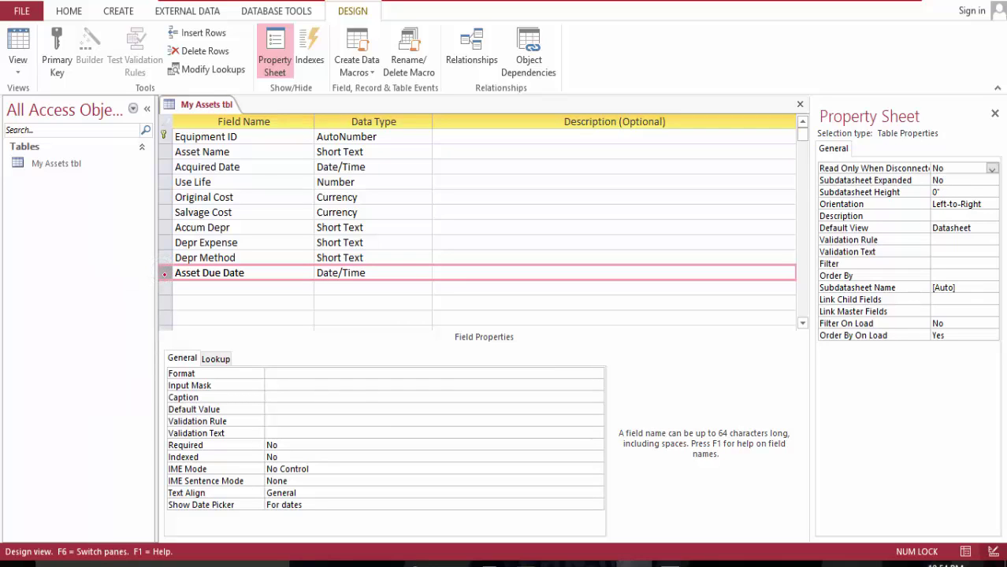
pyautogui.click(165, 273)
pyautogui.rightClick(166, 272)
pyautogui.click(125, 362)
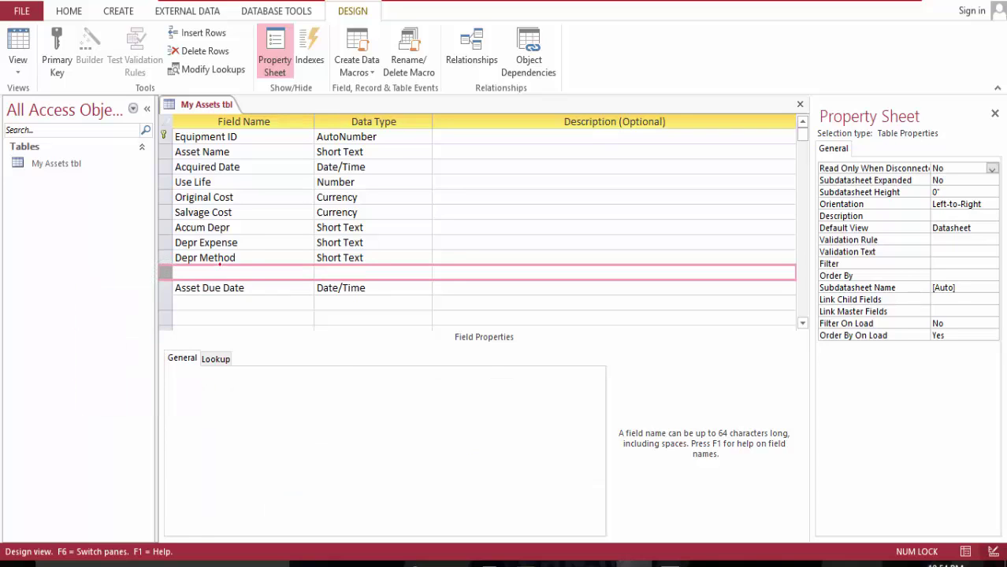
pyautogui.click(225, 271)
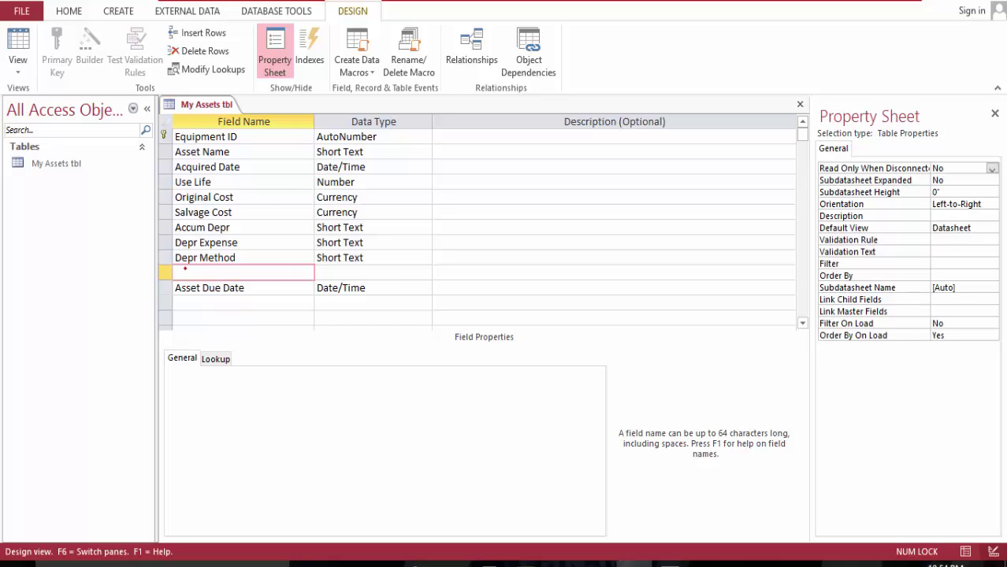
pyautogui.click(165, 272)
pyautogui.rightClick(164, 272)
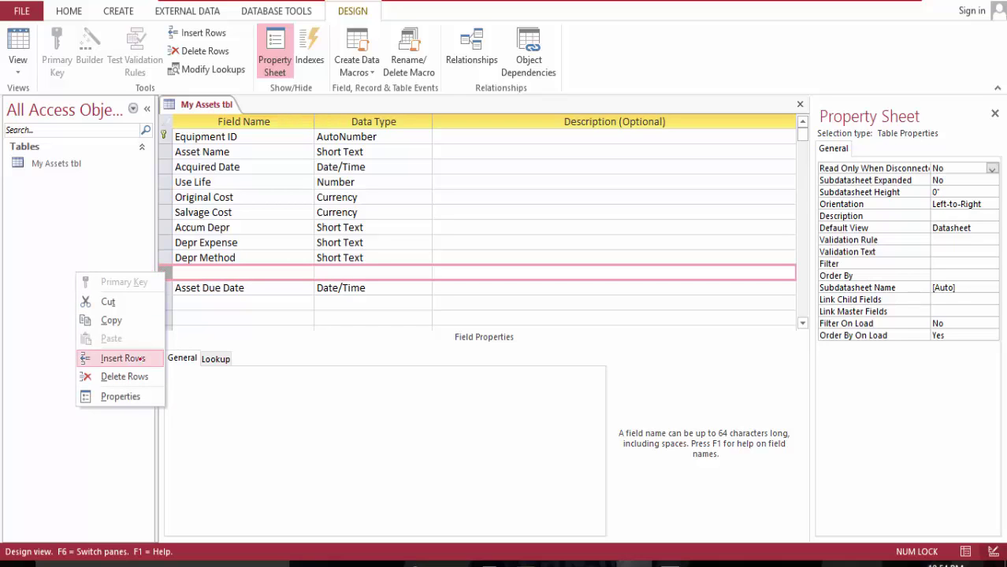
pyautogui.click(204, 272)
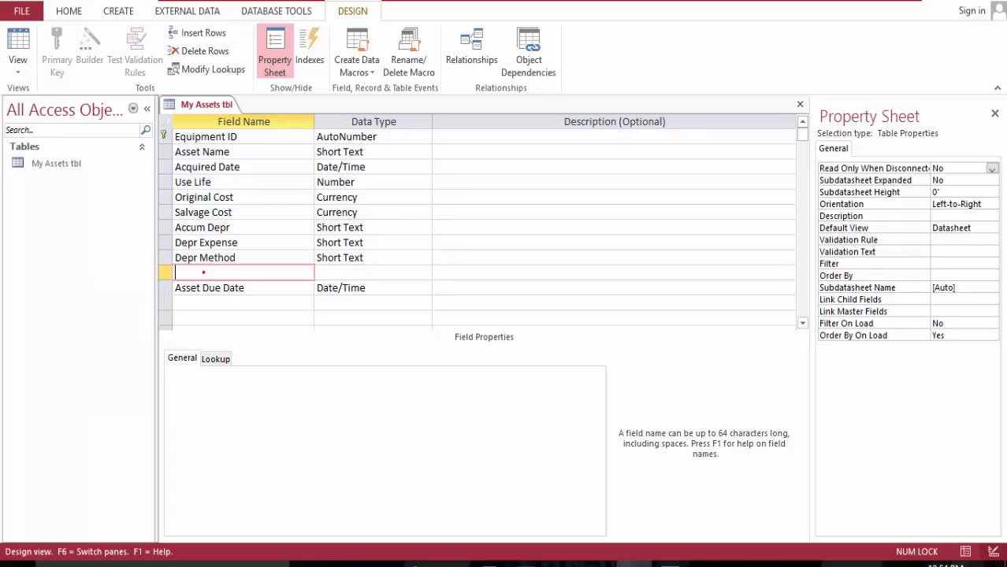
pyautogui.write('Expense/Year')
pyautogui.click(430, 274)
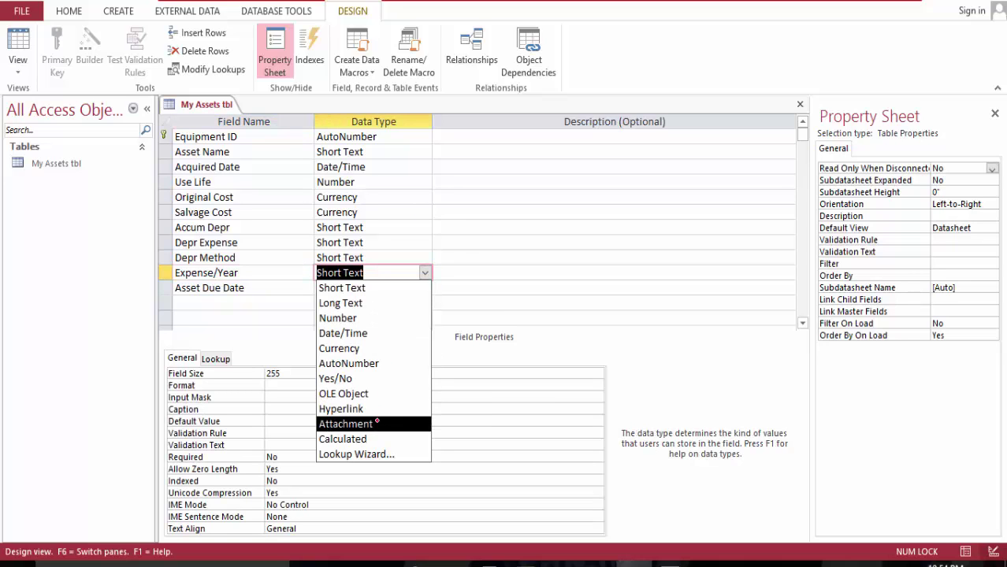
# Make Expense/Year Calculated and enter [Original Cost]-[Salvage Cost]/[Use Life] in the Expression Builder
pyautogui.click(387, 440)
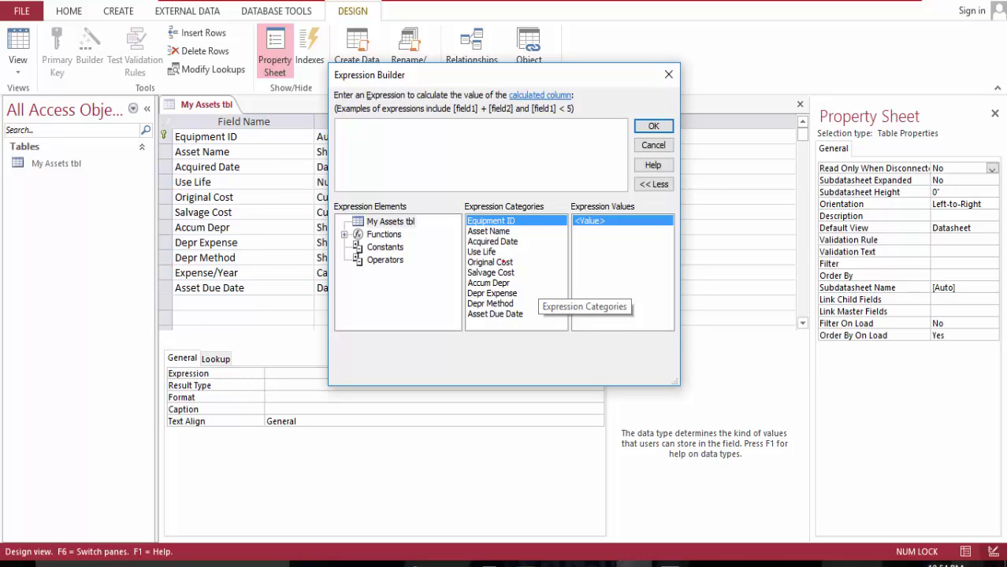
pyautogui.doubleClick(509, 262)
pyautogui.write('-')
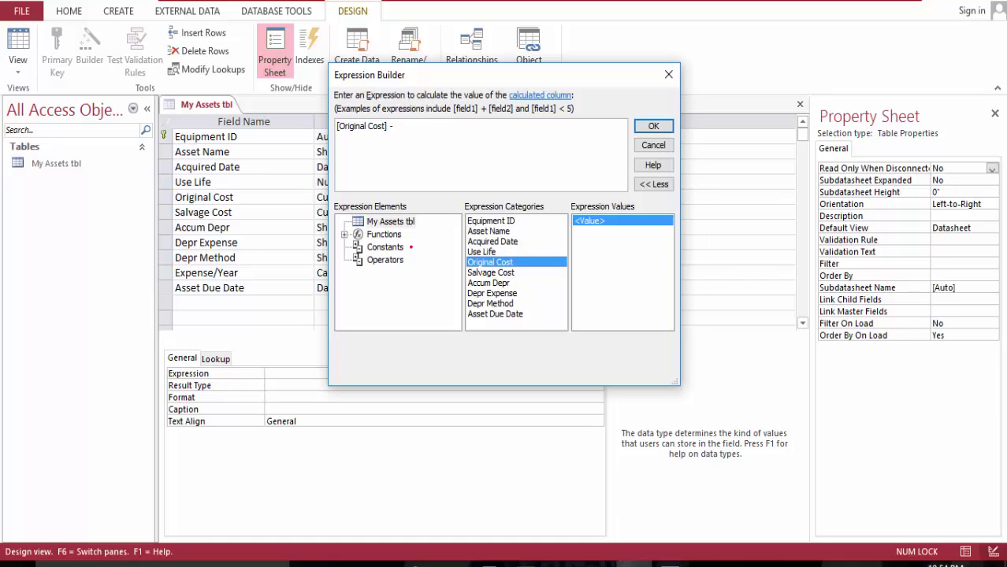
pyautogui.doubleClick(496, 272)
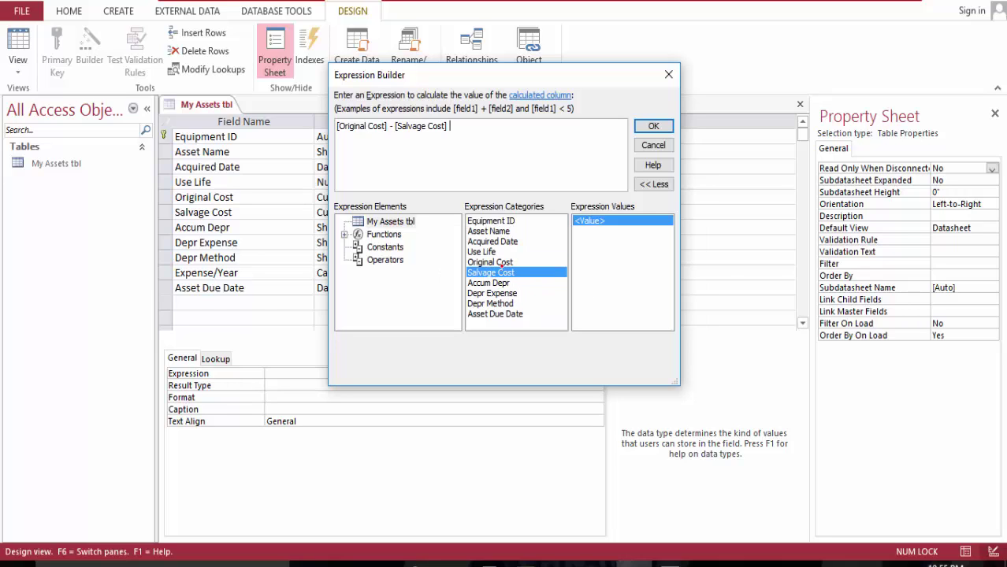
pyautogui.write('/')
pyautogui.doubleClick(494, 251)
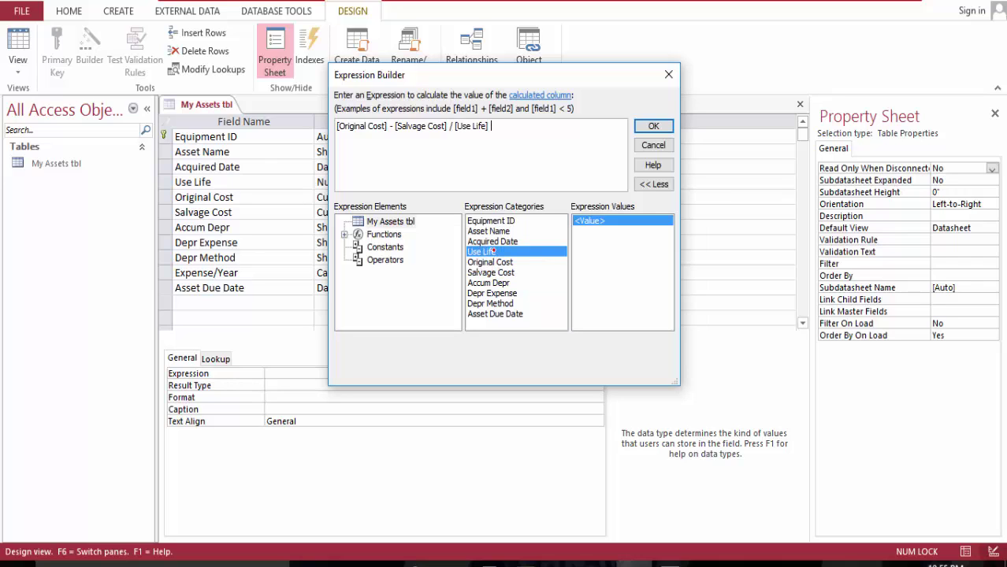
# Add parentheses to form ([Original Cost]-[Salvage Cost])/[Use Life] and accept the expression
pyautogui.click(453, 125)
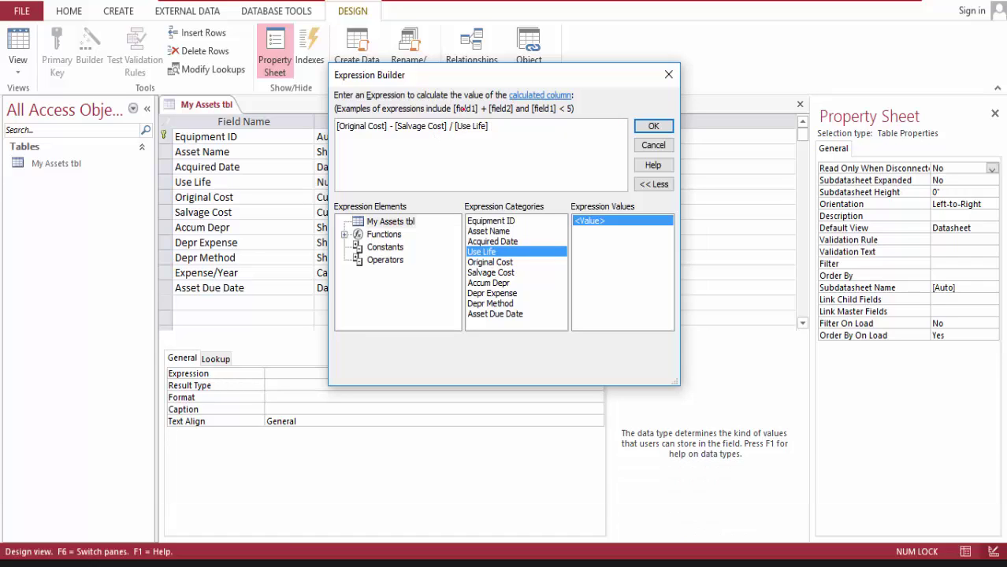
pyautogui.write(')')
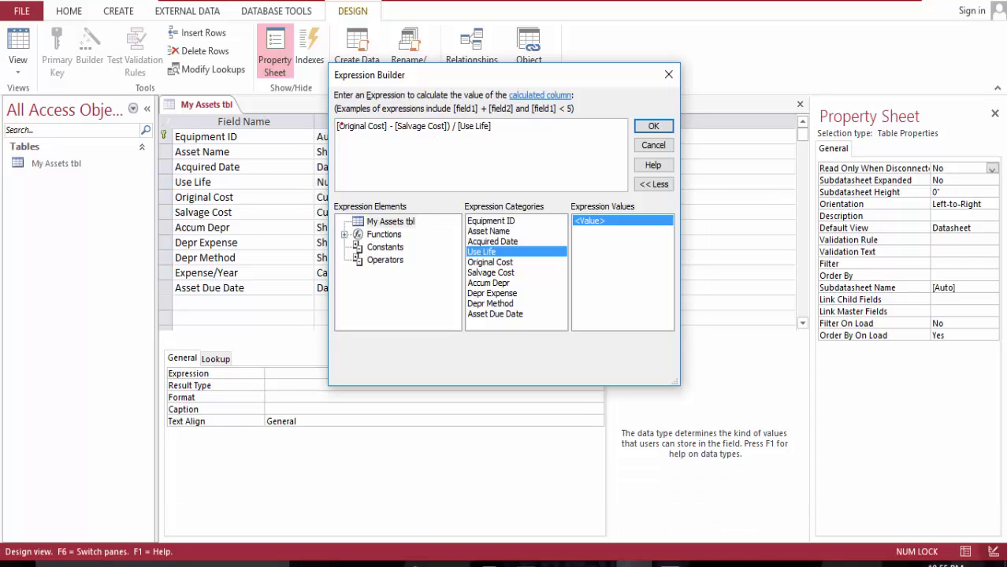
pyautogui.click(337, 126)
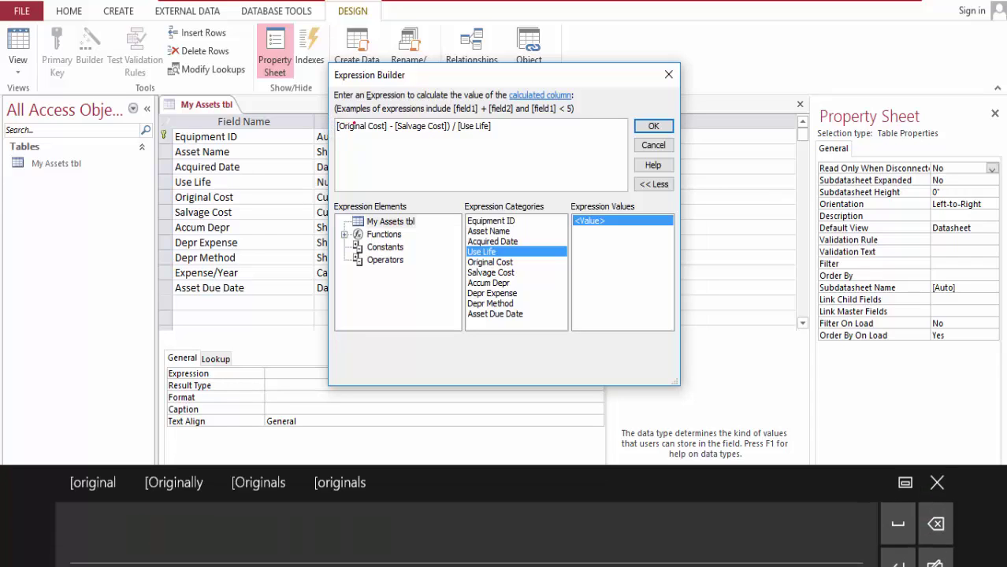
pyautogui.write('(')
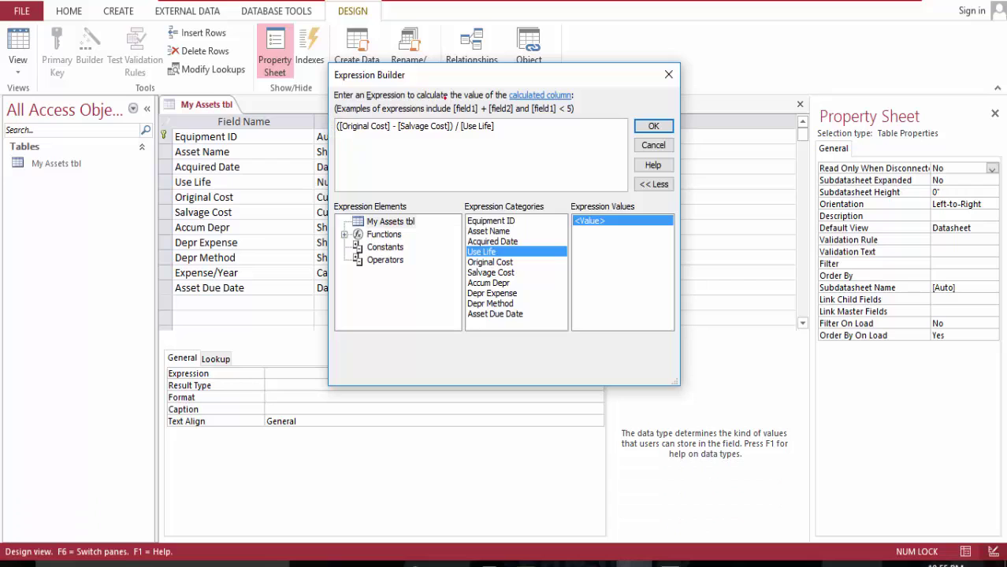
pyautogui.click(659, 125)
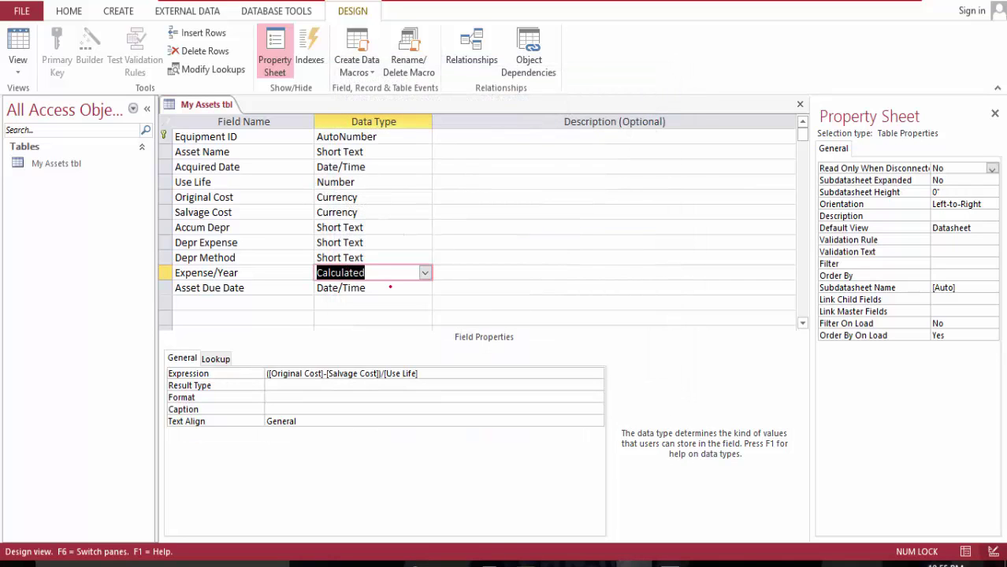
pyautogui.click(422, 288)
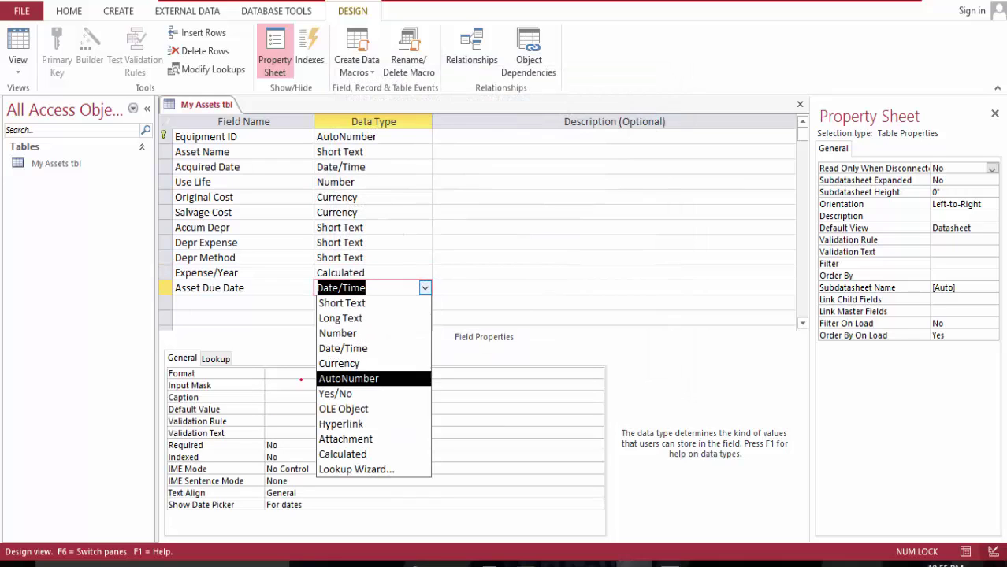
pyautogui.click(280, 372)
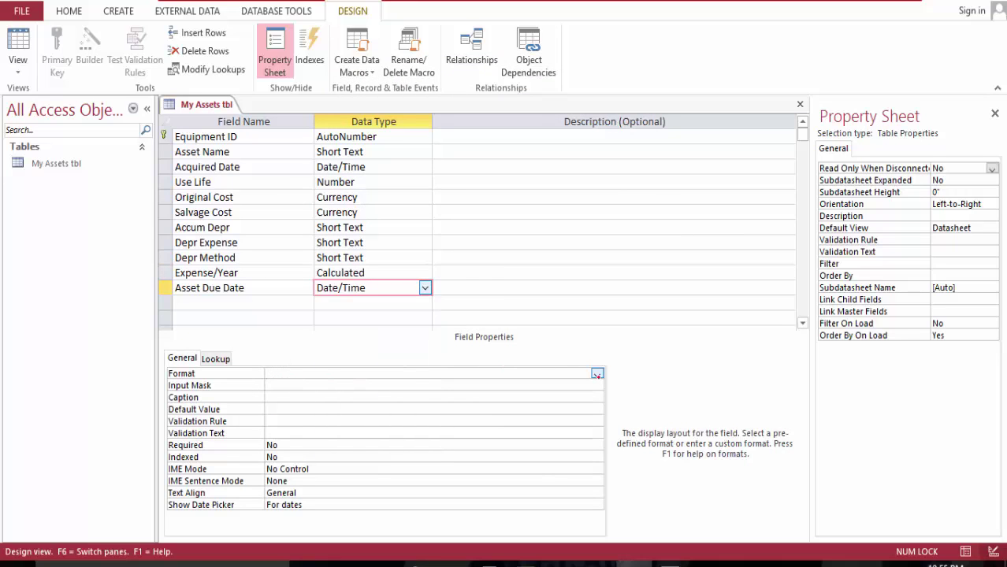
pyautogui.click(596, 373)
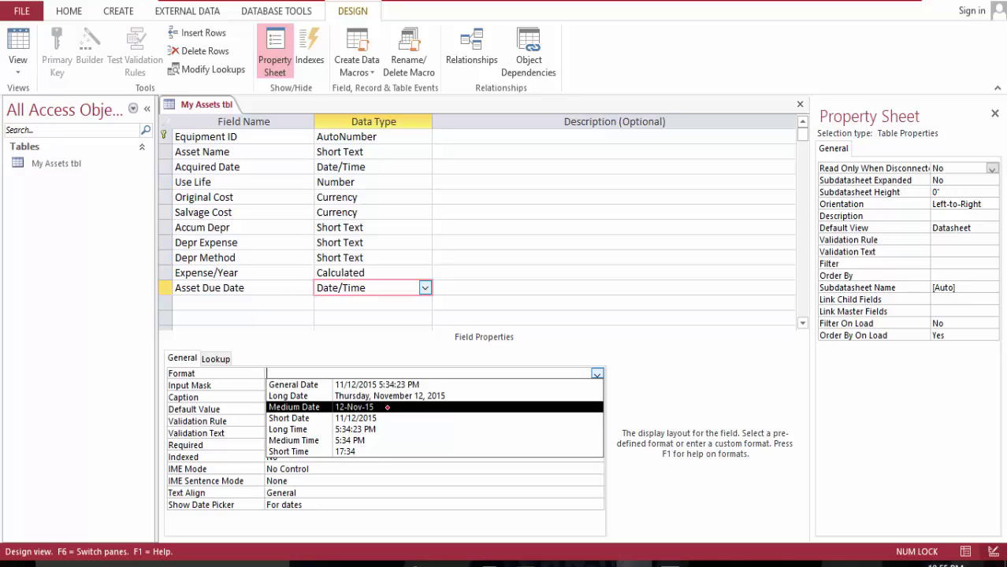
pyautogui.click(176, 296)
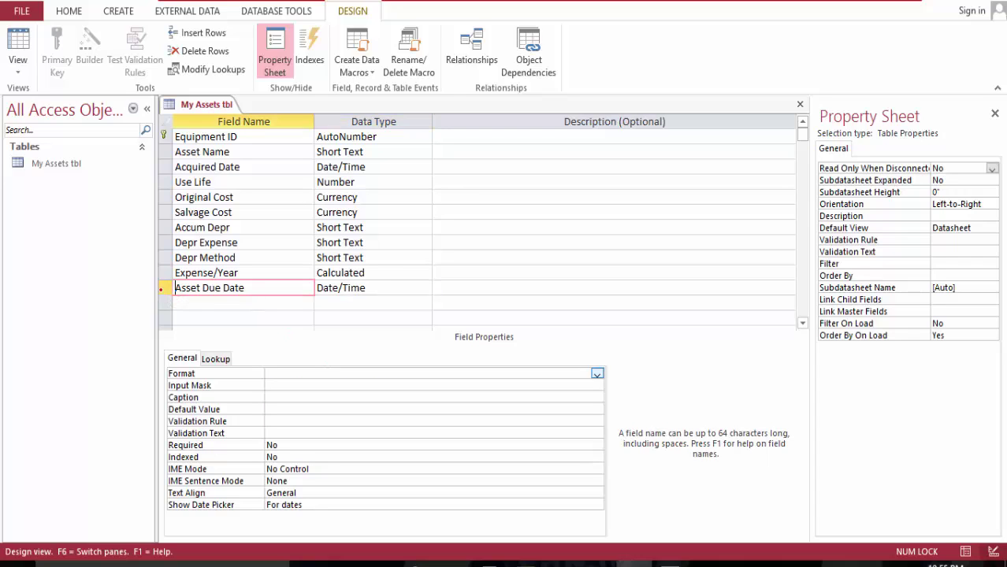
pyautogui.click(165, 288)
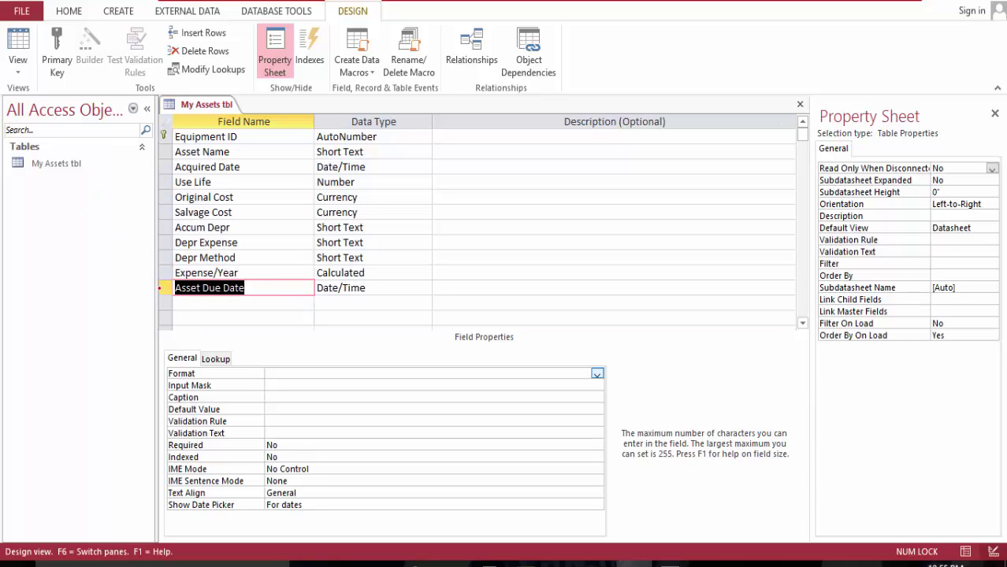
# Delete the Asset Due Date field and save the table design
pyautogui.click(162, 288)
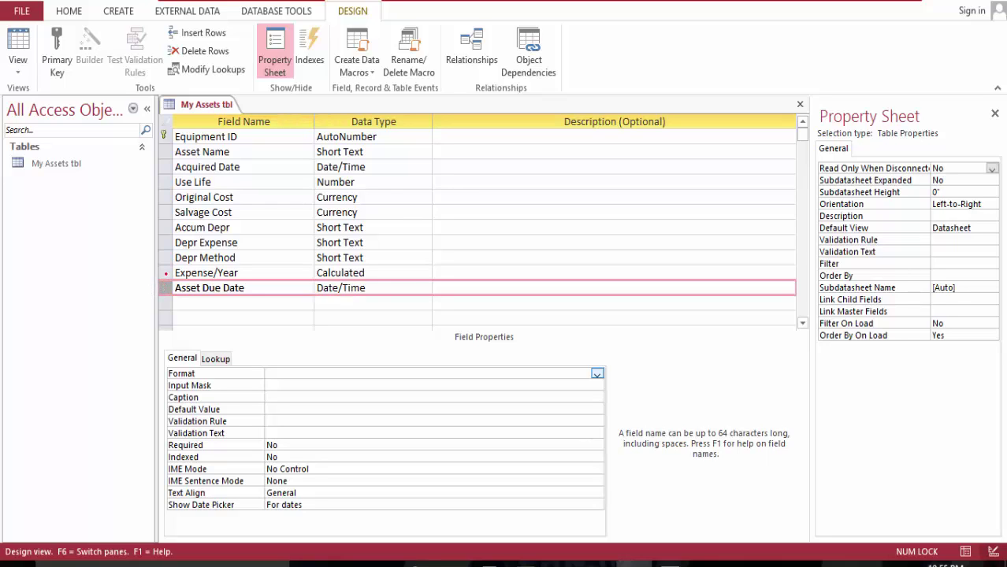
pyautogui.press('Delete')
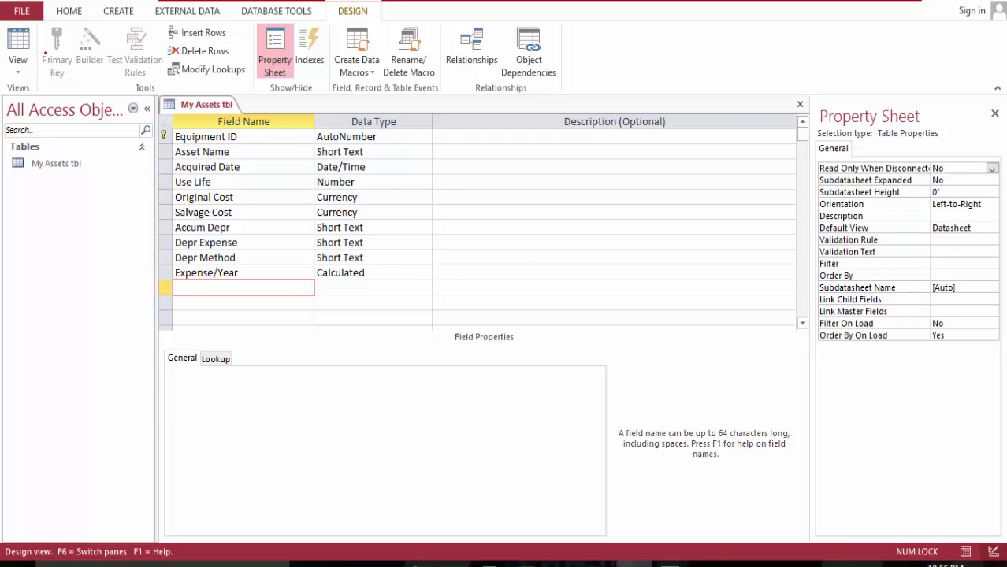
pyautogui.click(196, 103)
pyautogui.rightClick(196, 104)
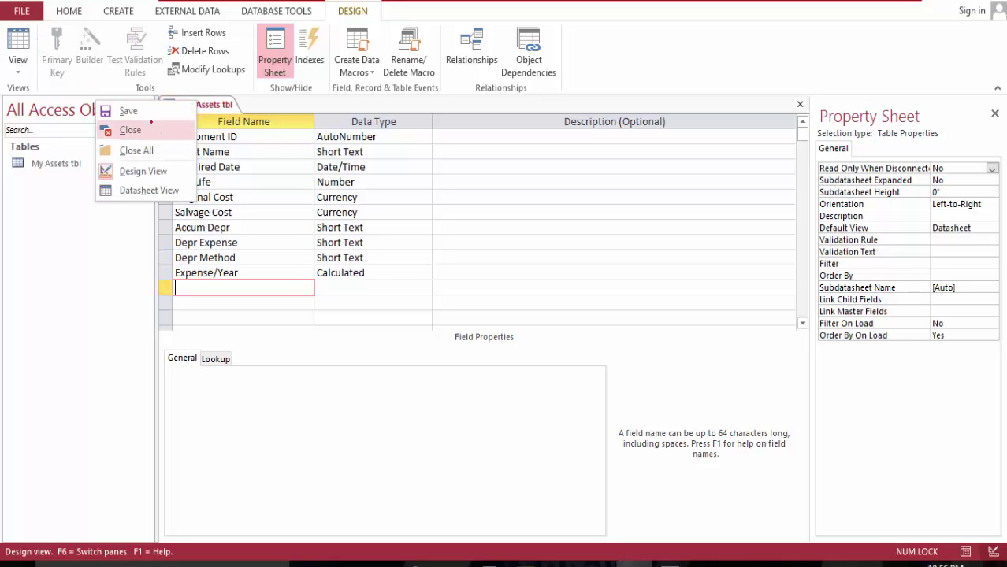
pyautogui.click(128, 110)
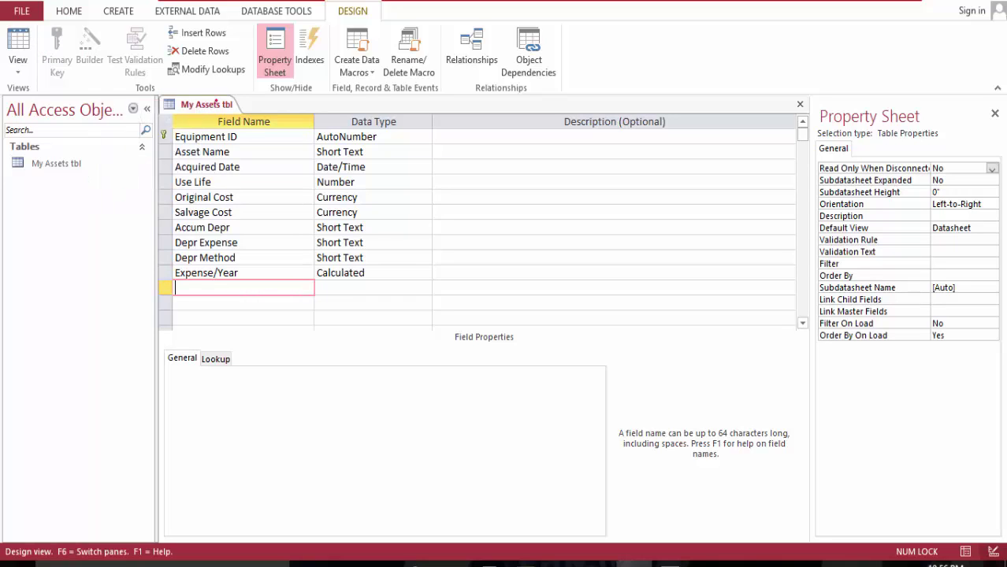
# Close the My Assets tbl design view
pyautogui.click(215, 103)
pyautogui.rightClick(215, 104)
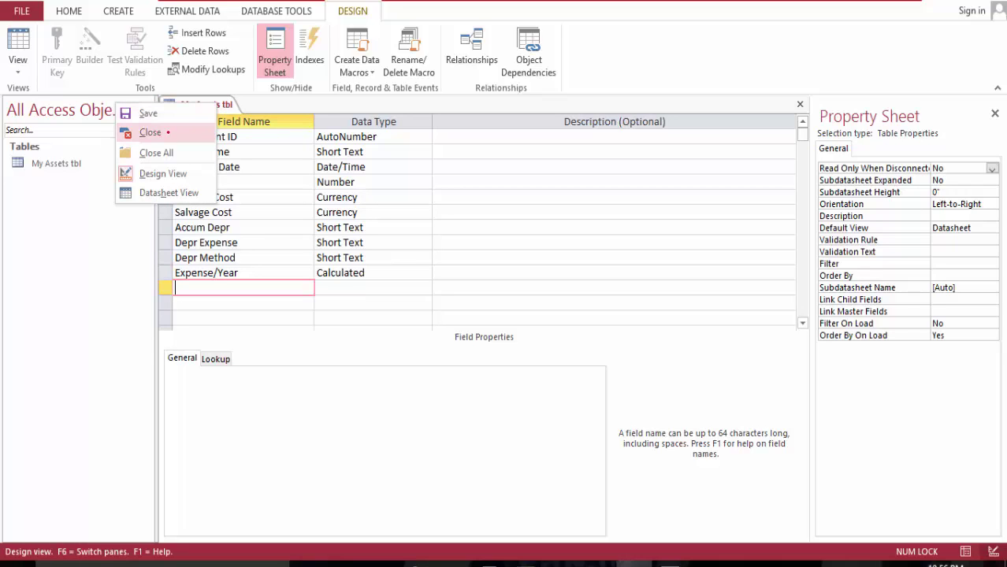
pyautogui.click(150, 133)
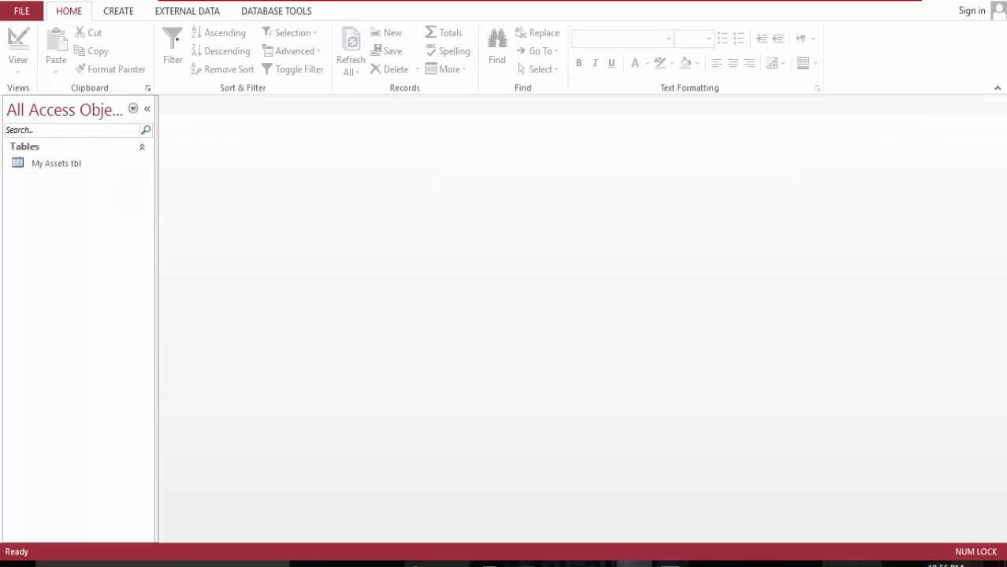
# In red ink, circle Original Cost, the 500.00 total and Dell Desktop Pc, and mark account 1125
pyautogui.click(129, 11)
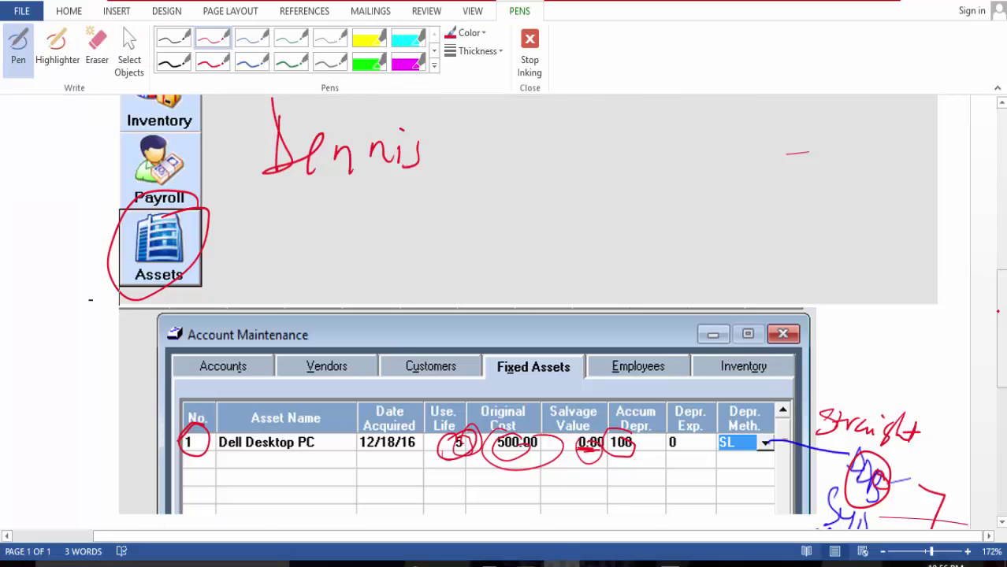
pyautogui.scroll(-8, 504, 315)
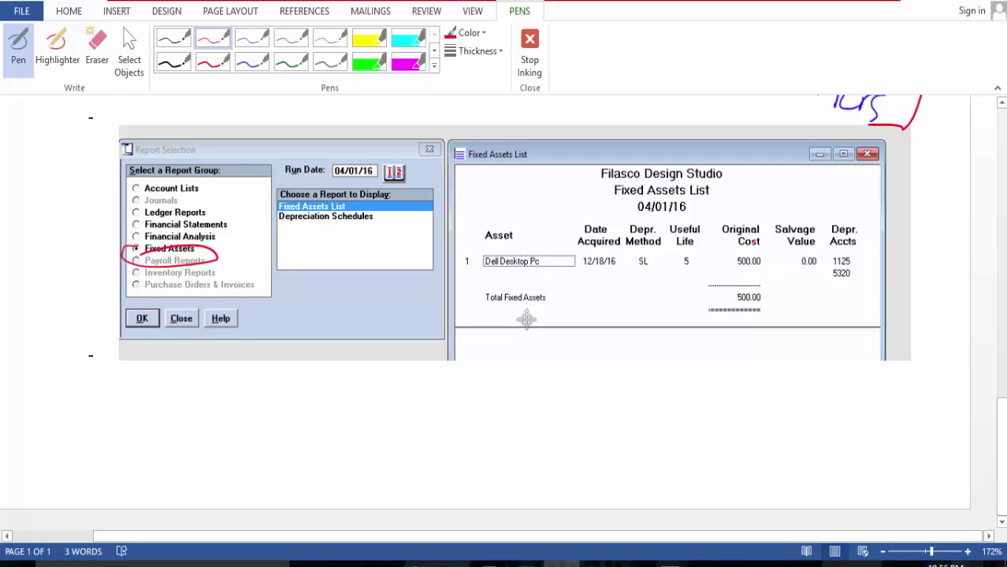
pyautogui.moveTo(763, 230)
pyautogui.mouseDown()
pyautogui.moveTo(745, 203)
pyautogui.moveTo(701, 284)
pyautogui.moveTo(786, 299)
pyautogui.moveTo(764, 212)
pyautogui.mouseUp()
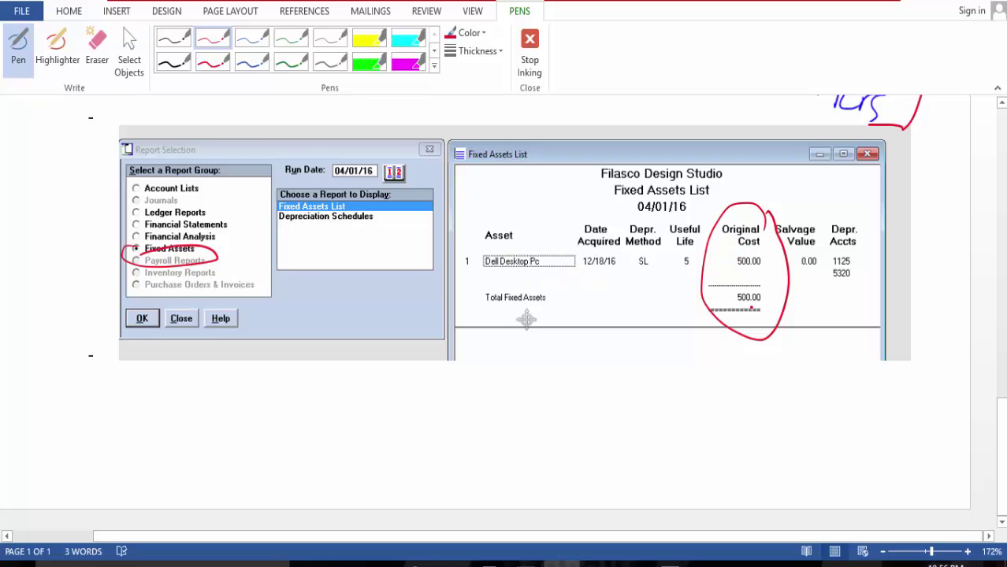
pyautogui.moveTo(768, 290)
pyautogui.mouseDown()
pyautogui.moveTo(745, 282)
pyautogui.moveTo(762, 325)
pyautogui.moveTo(750, 280)
pyautogui.mouseUp()
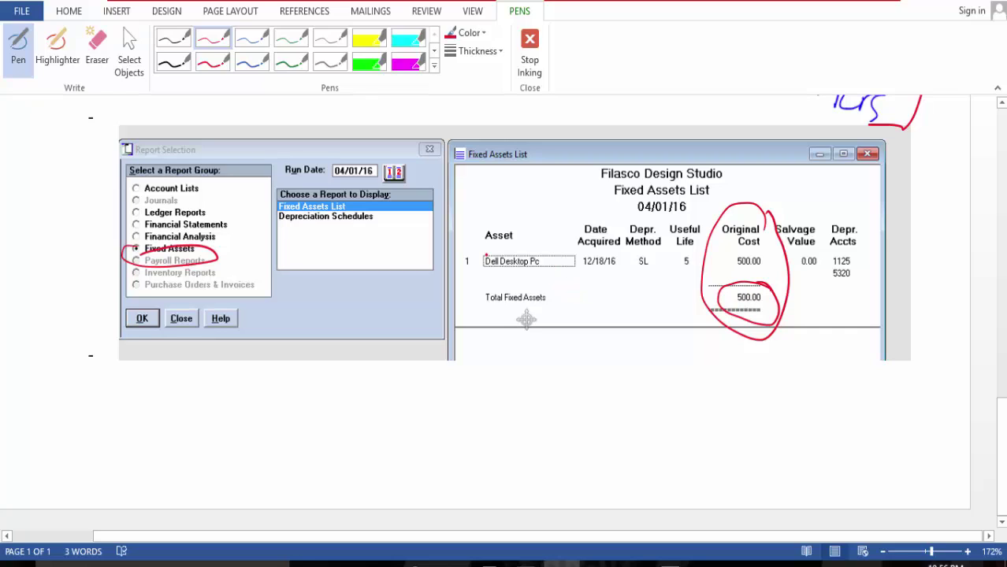
pyautogui.moveTo(520, 248)
pyautogui.mouseDown()
pyautogui.moveTo(470, 251)
pyautogui.moveTo(536, 277)
pyautogui.mouseUp()
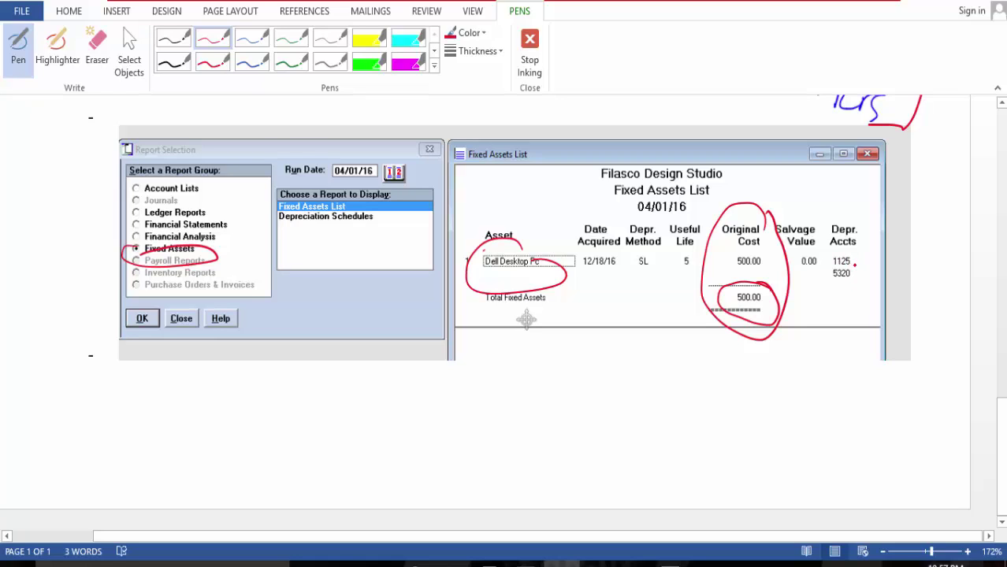
pyautogui.moveTo(855, 265)
pyautogui.mouseDown()
pyautogui.moveTo(870, 265)
pyautogui.moveTo(821, 266)
pyautogui.moveTo(863, 259)
pyautogui.mouseUp()
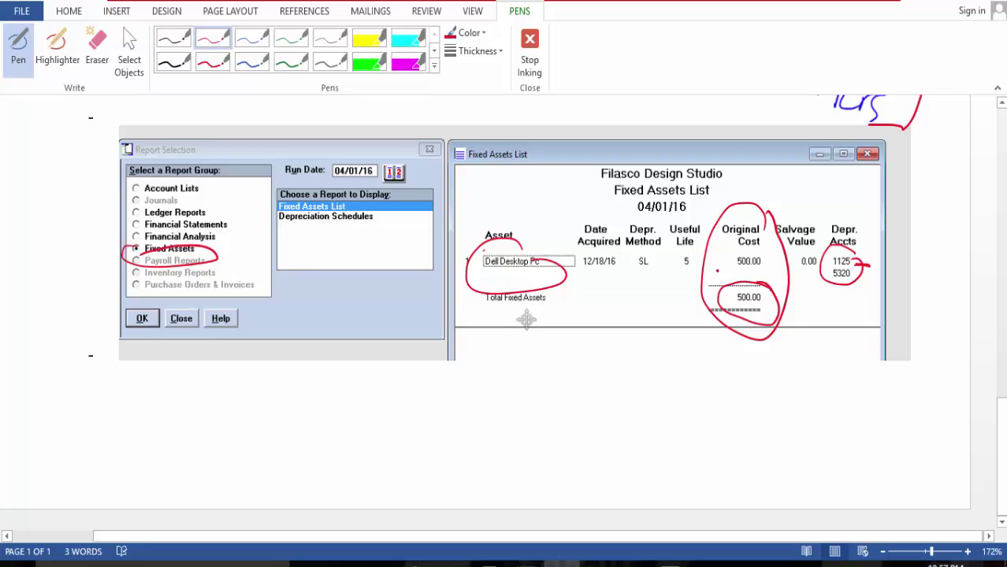